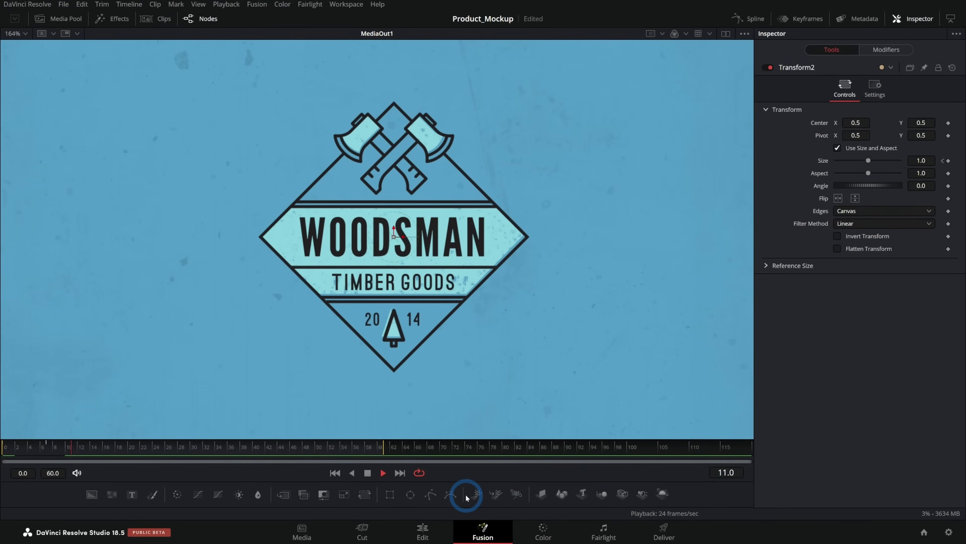
Step: Scrub the time ruler back to frame 0 to review the Woodsman logo animation
drag(34, 446, 177, 447)
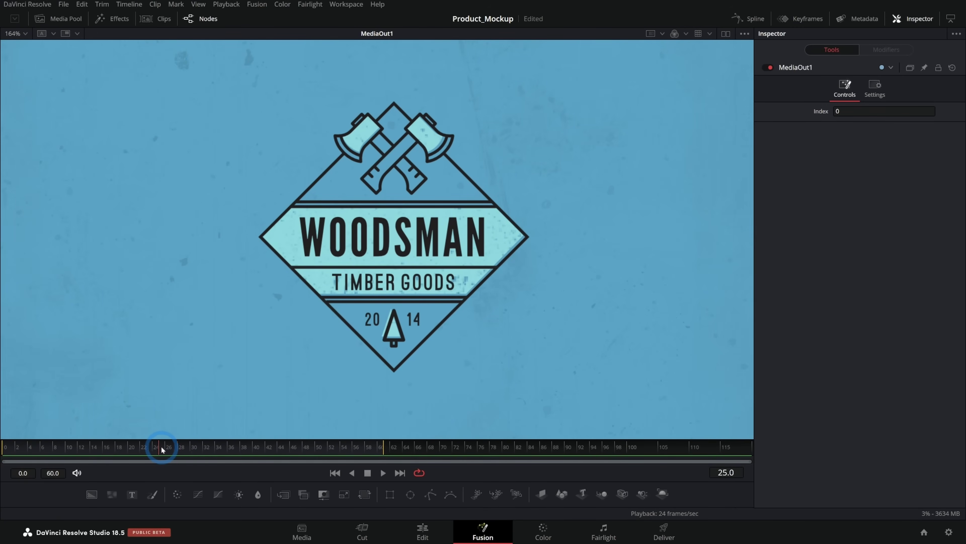
mouse_move(77, 448)
mouse_down()
mouse_move(7, 450)
mouse_move(83, 450)
mouse_up()
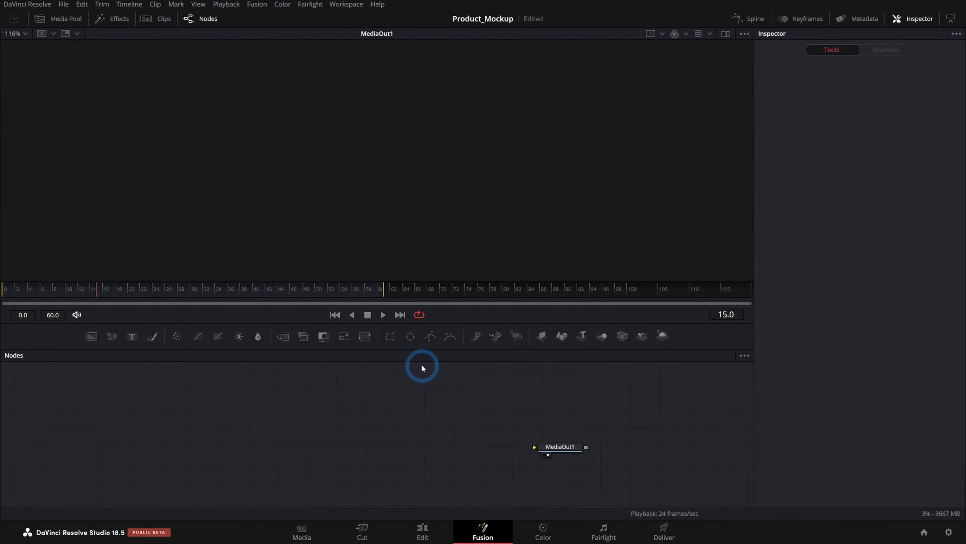
Step: Create a new empty Fusion composition, Fusion Composition 2, from the Media Pool bin
click(73, 19)
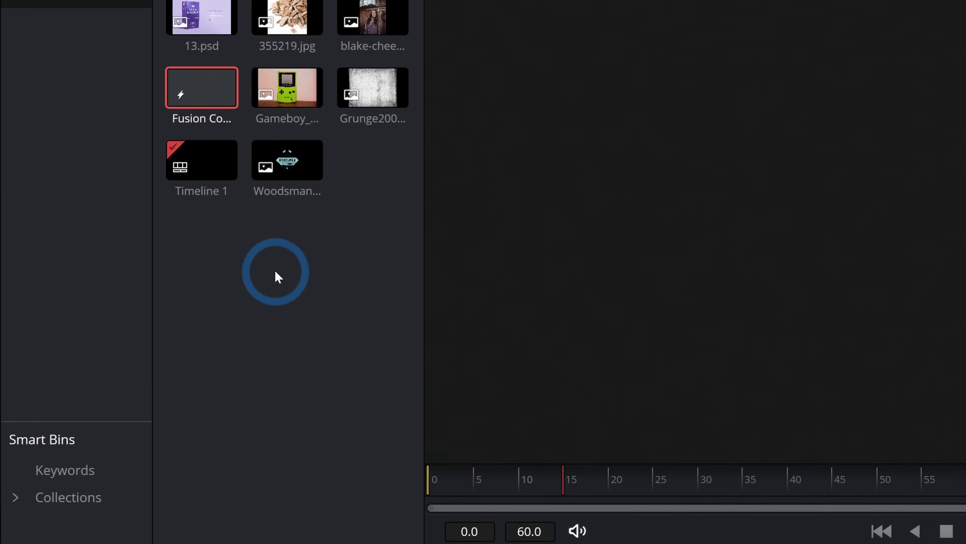
right_click(278, 276)
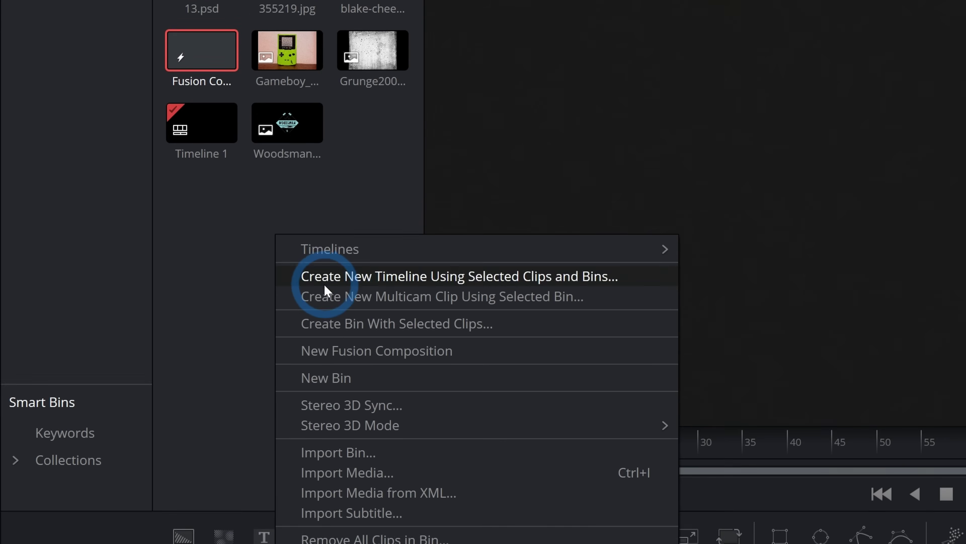
click(368, 275)
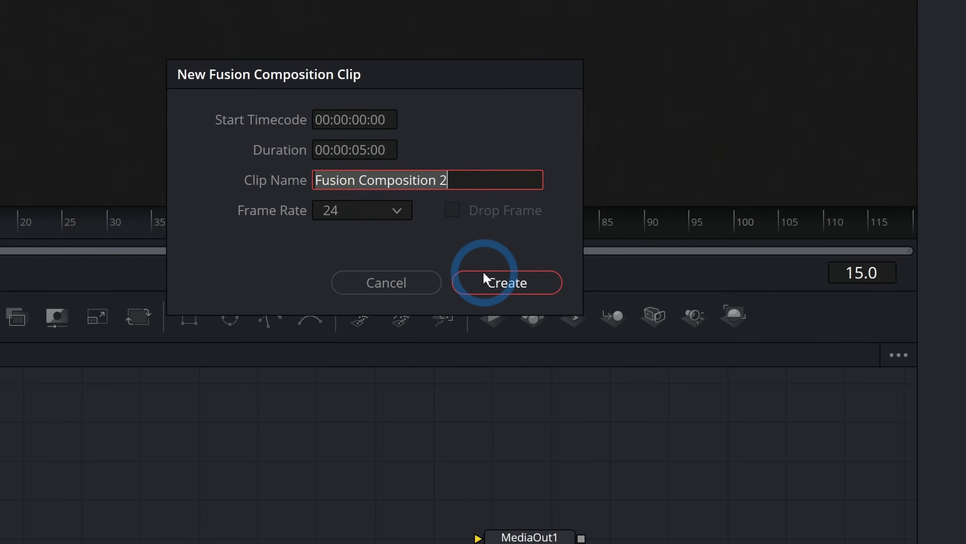
click(485, 274)
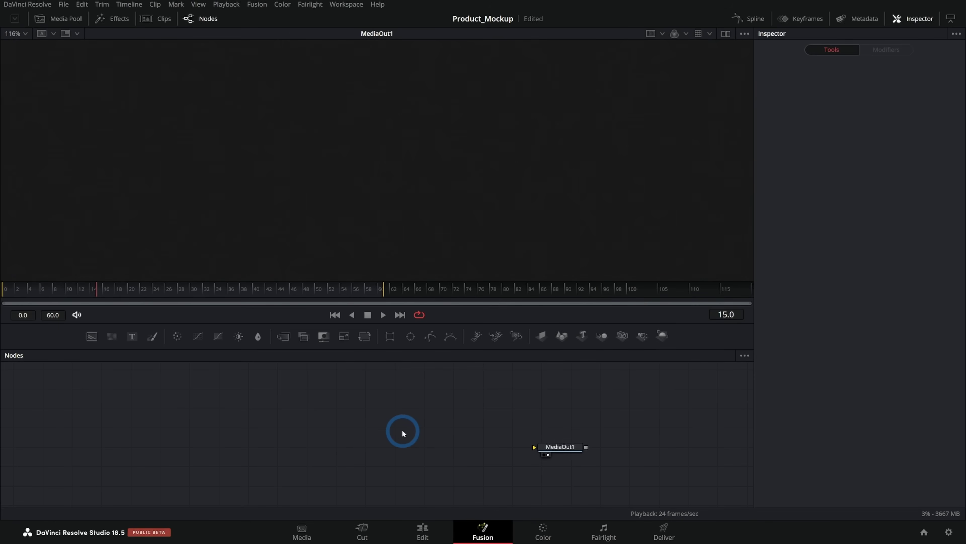
click(65, 21)
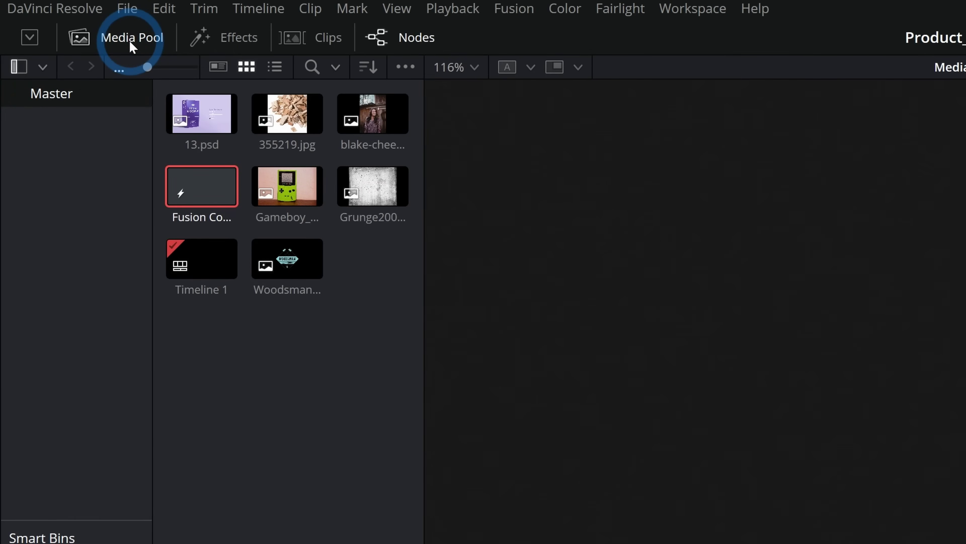
Step: Add Woodsman_Logo.png to the node graph as MediaIn1 and close the Media Pool
click(287, 259)
drag(301, 268, 485, 511)
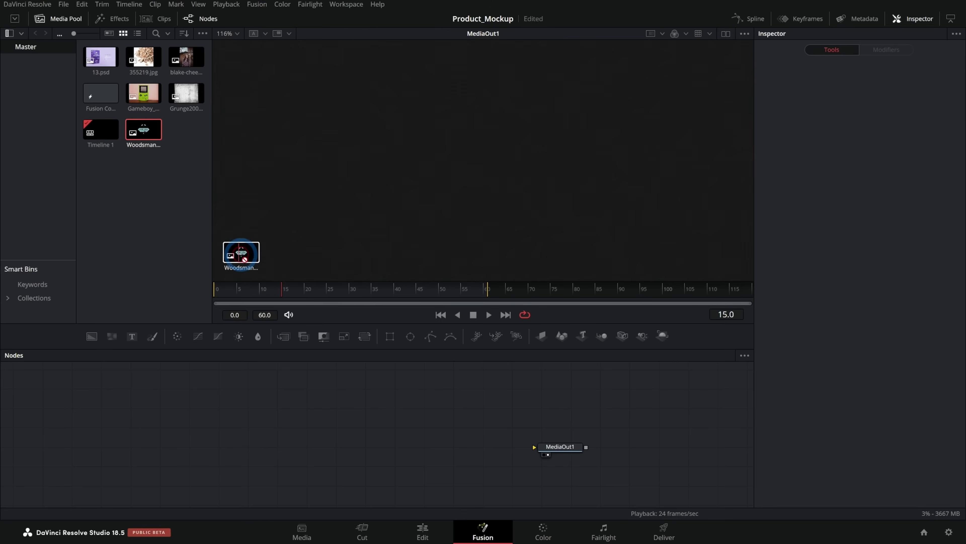
drag(245, 259, 331, 441)
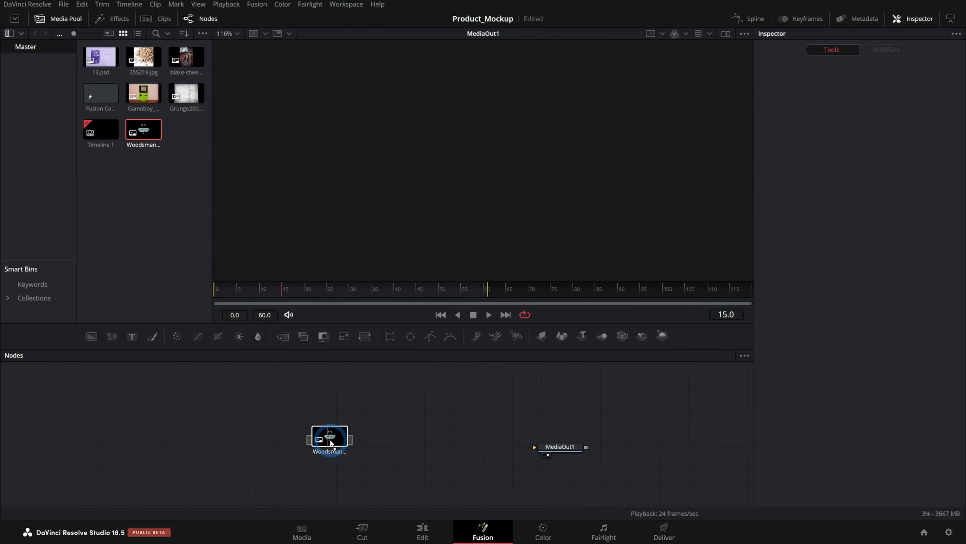
click(65, 19)
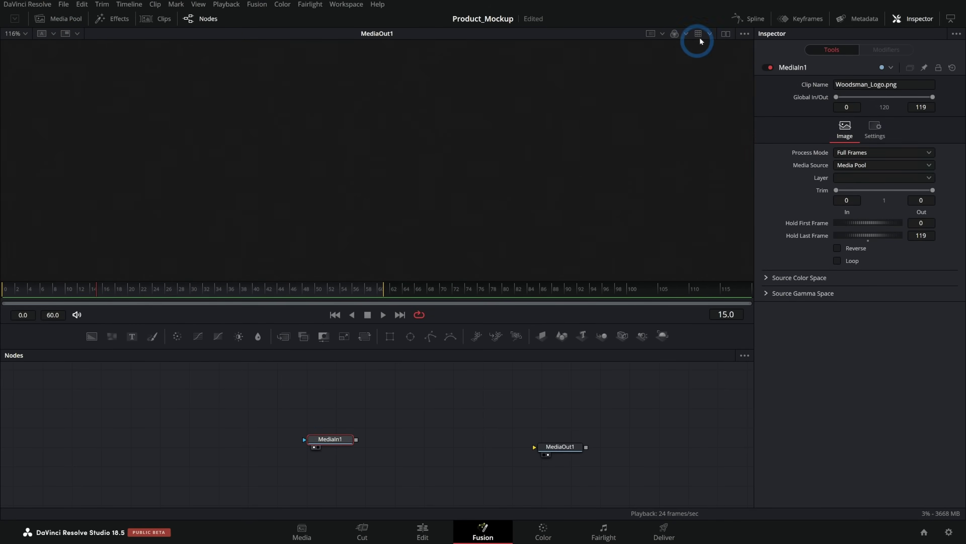
Step: Switch to dual viewers and frame the logo in the left viewer
click(726, 34)
drag(113, 174, 477, 188)
scroll(268, 182, up, 3)
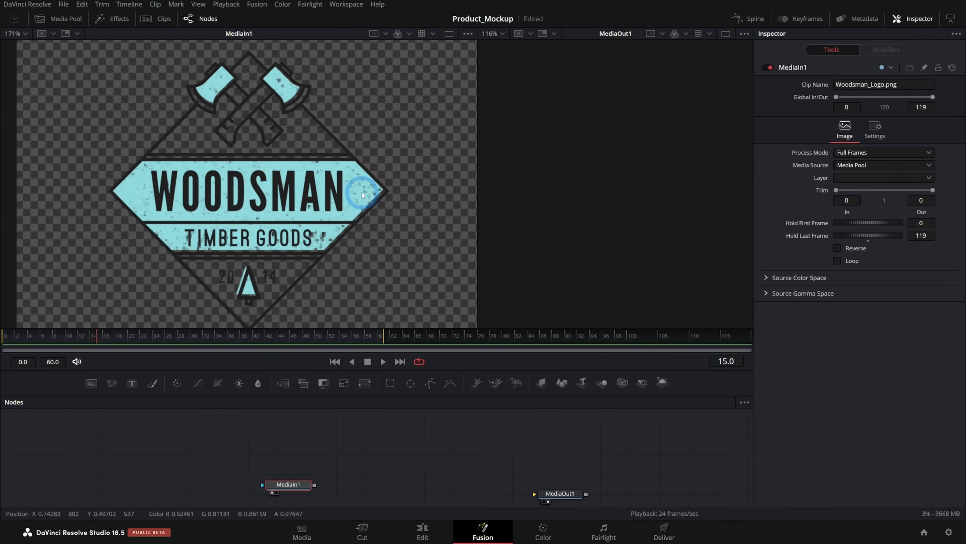
drag(367, 195, 372, 185)
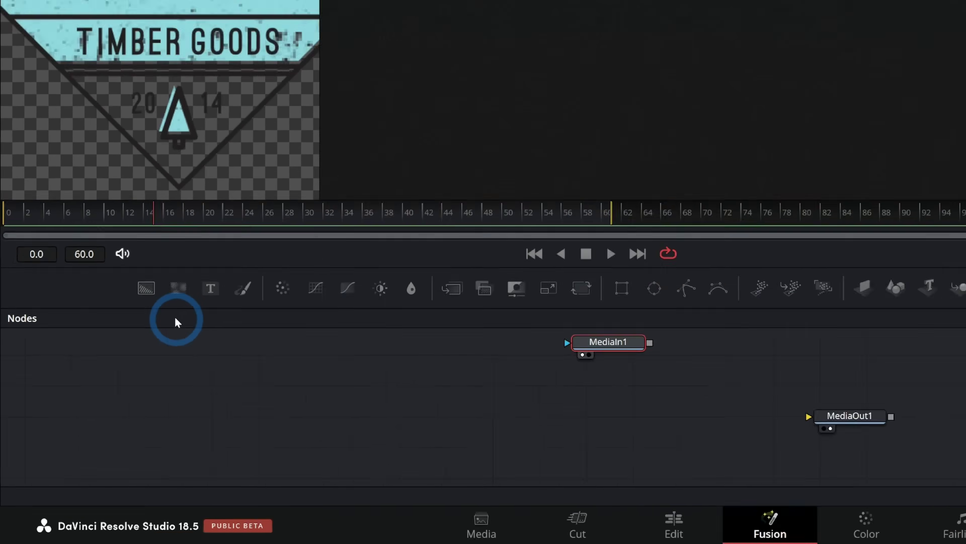
Step: Add a Background1 node and wire its output into MediaOut1
drag(186, 277, 636, 446)
drag(682, 439, 749, 403)
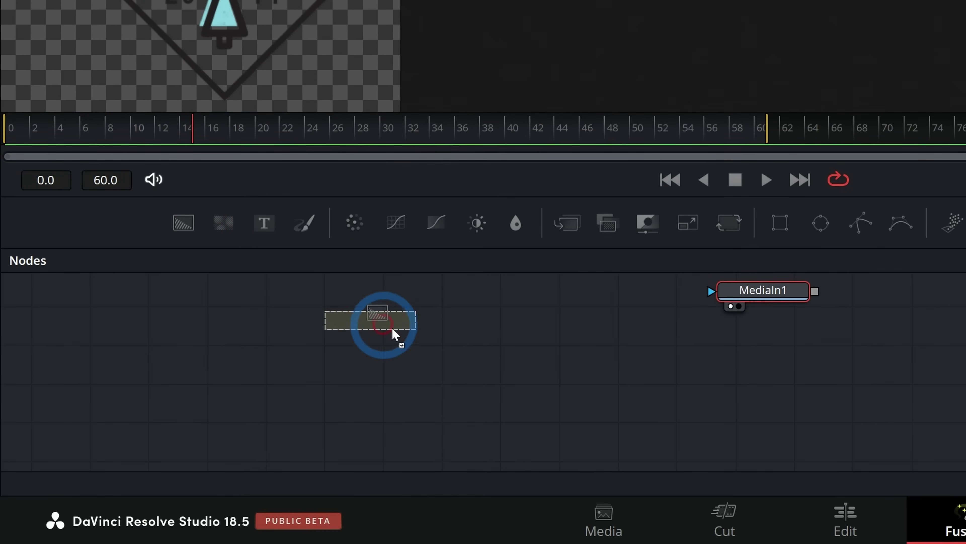
drag(484, 350, 783, 395)
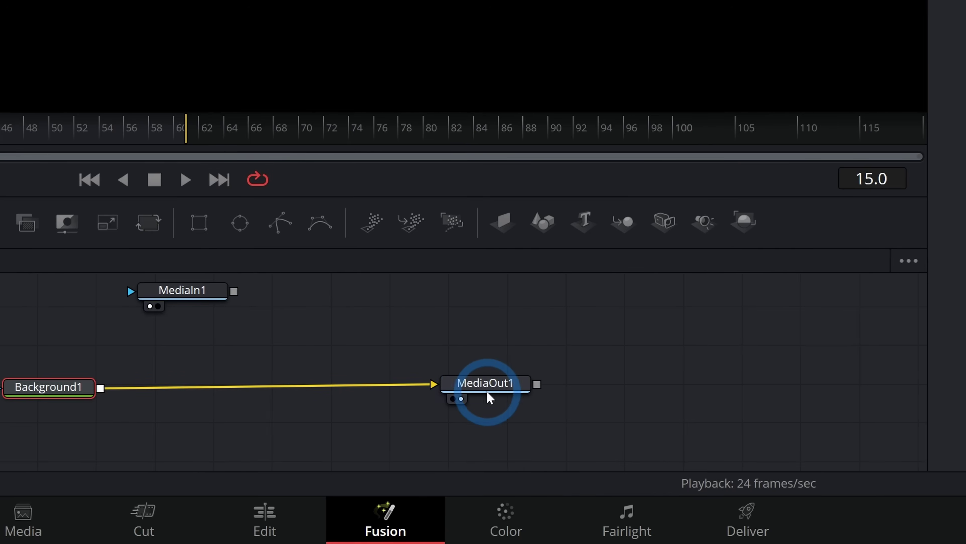
click(490, 396)
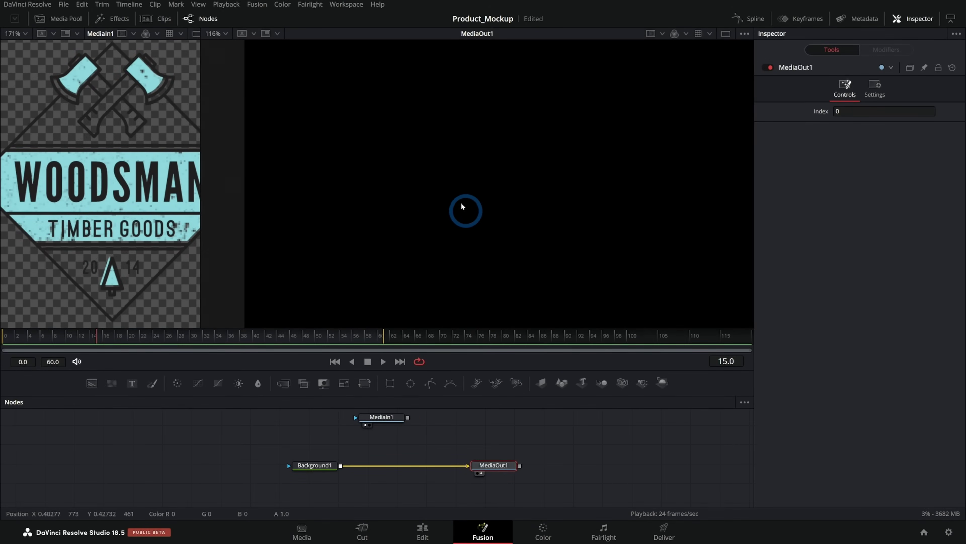
Step: Set the output viewer's zoom to Fit so the black frame fills it
click(225, 33)
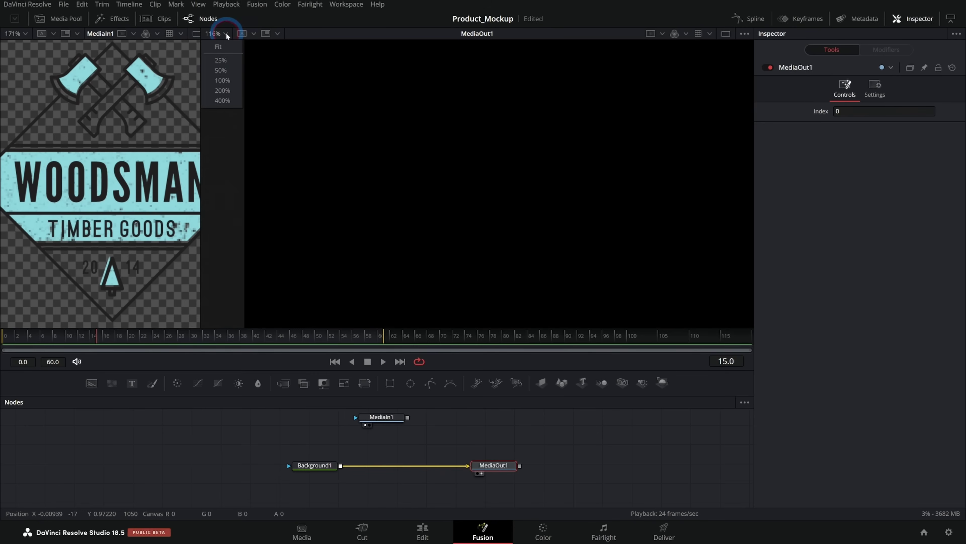
click(223, 46)
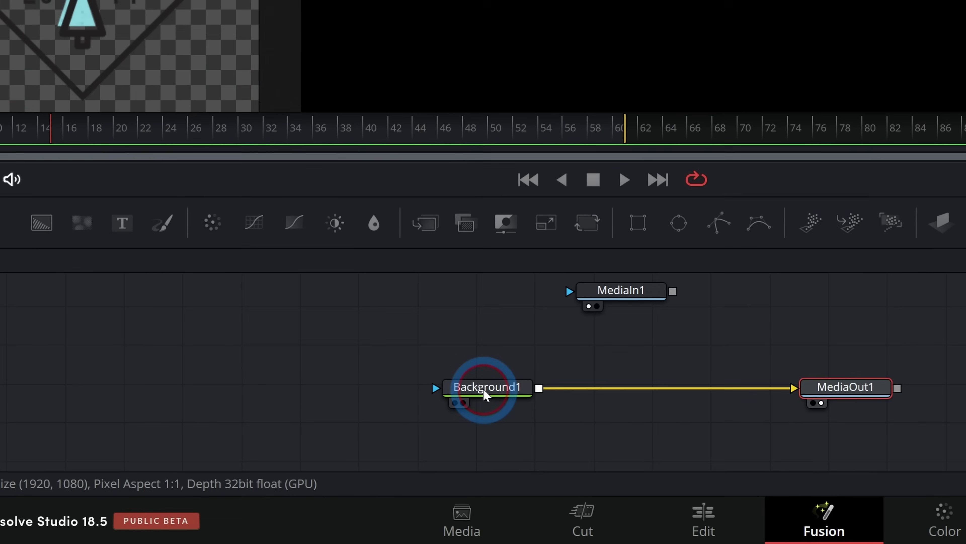
click(312, 469)
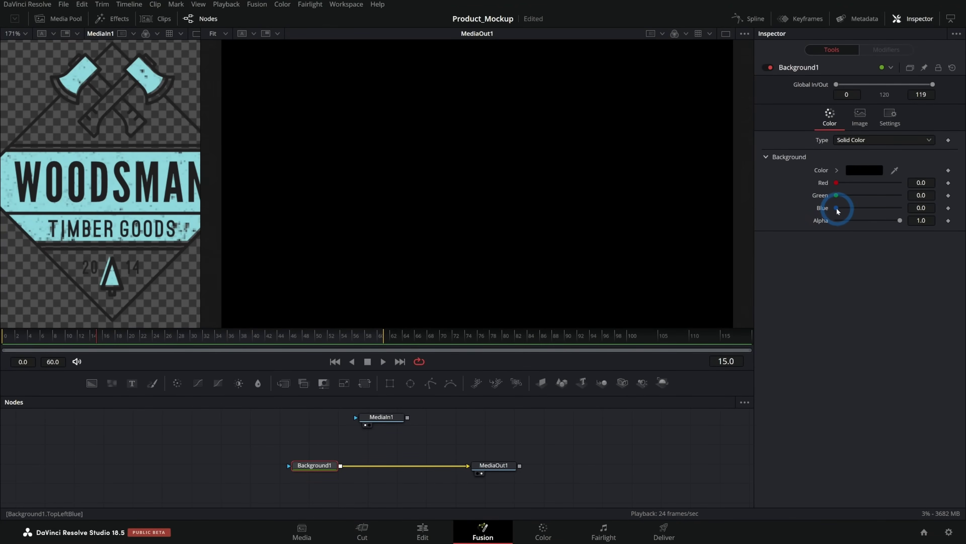
Step: Tint Background1 teal (Green 0.504, Blue about 0.6) and insert a Merge with the logo as foreground
drag(837, 208, 872, 201)
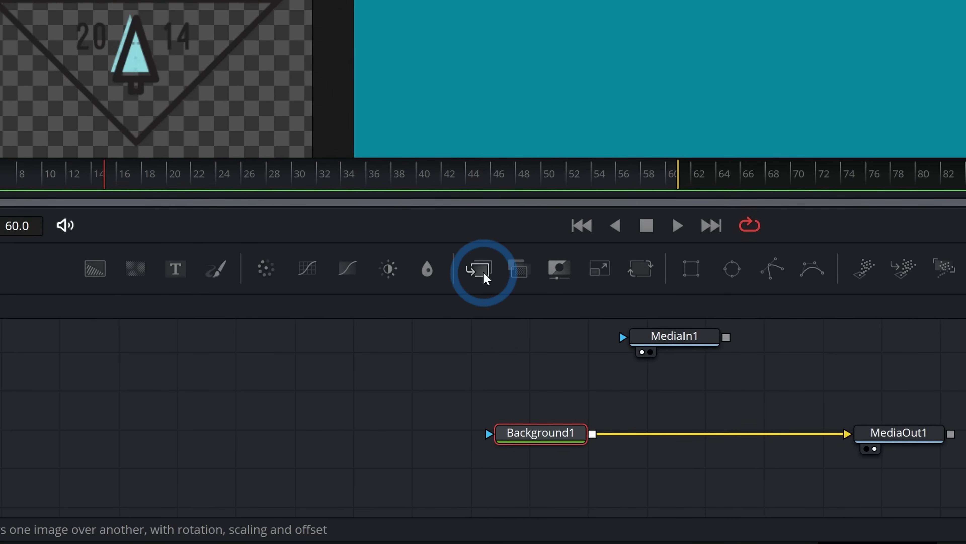
drag(485, 278, 714, 434)
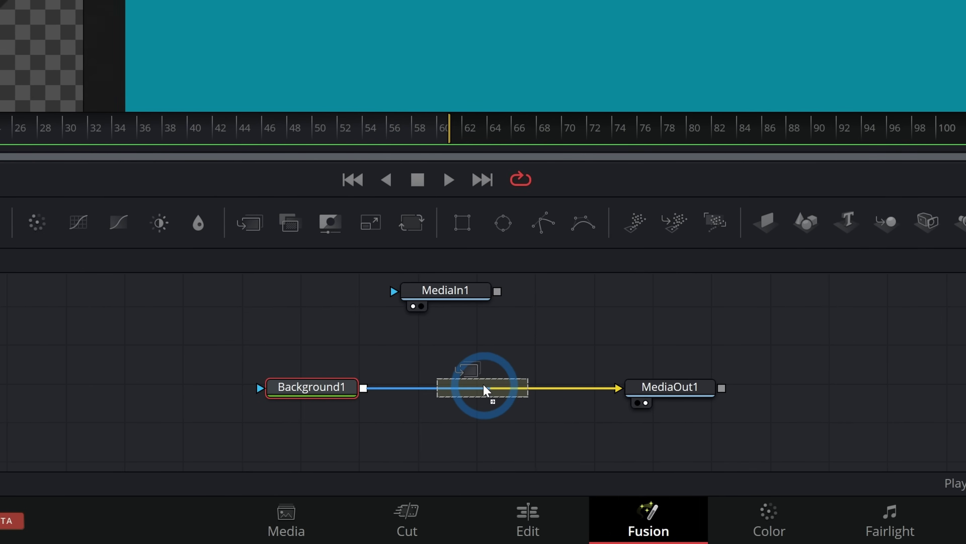
drag(485, 388, 485, 388)
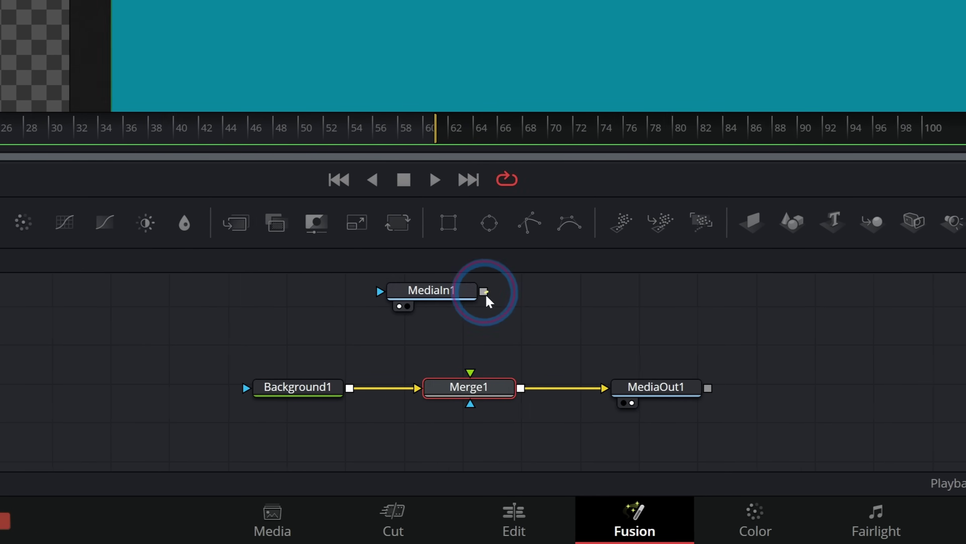
drag(488, 300, 456, 372)
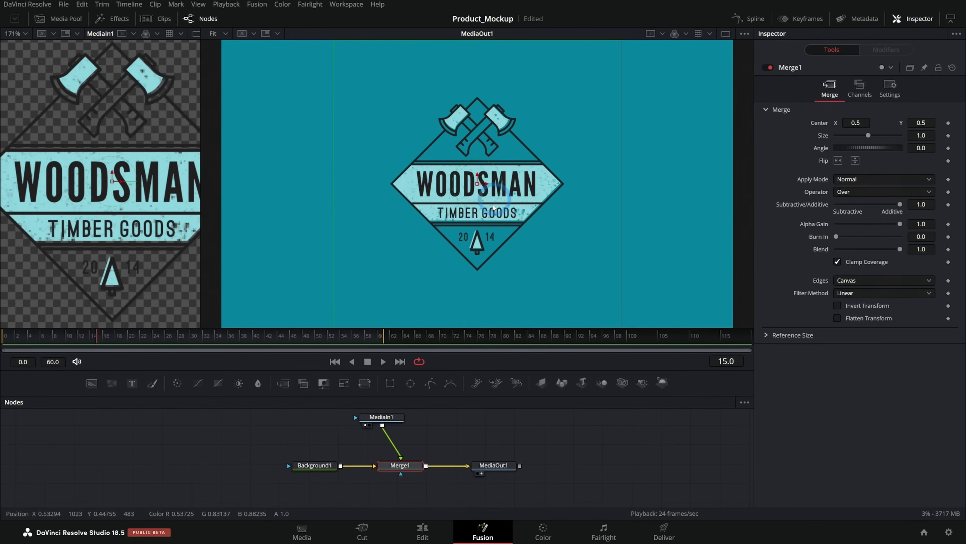
click(449, 464)
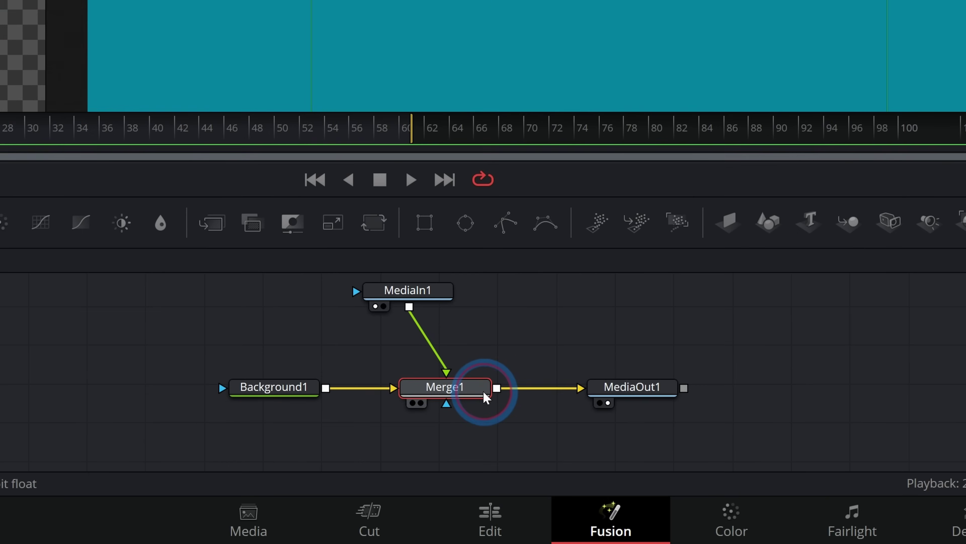
Step: Replace Merge1 by dropping the logo's output onto the background to auto-merge it over teal
key(Delete)
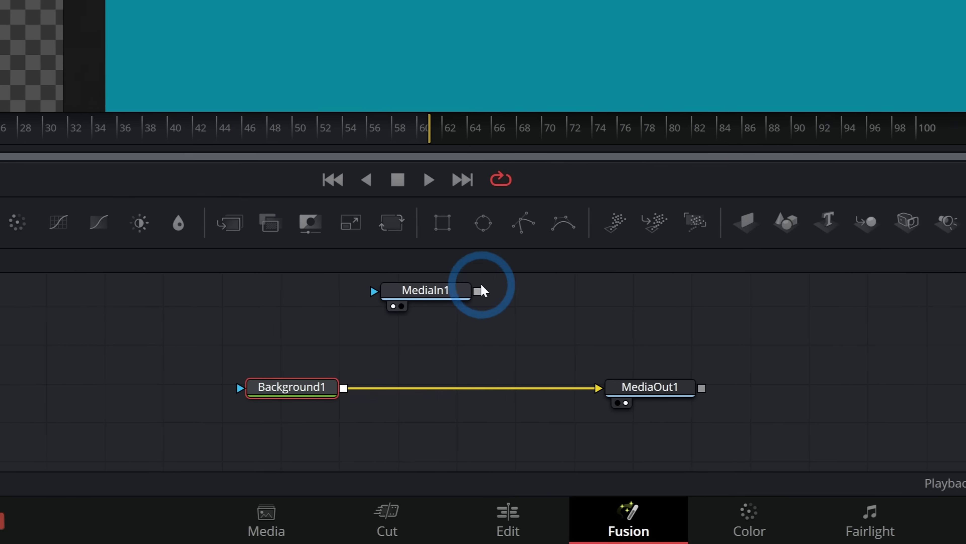
drag(459, 291, 289, 390)
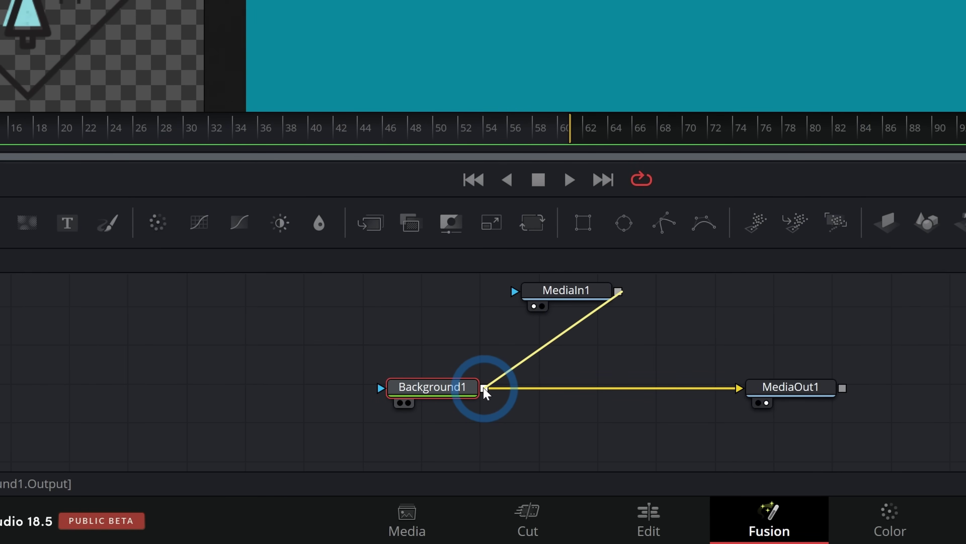
drag(485, 392, 486, 390)
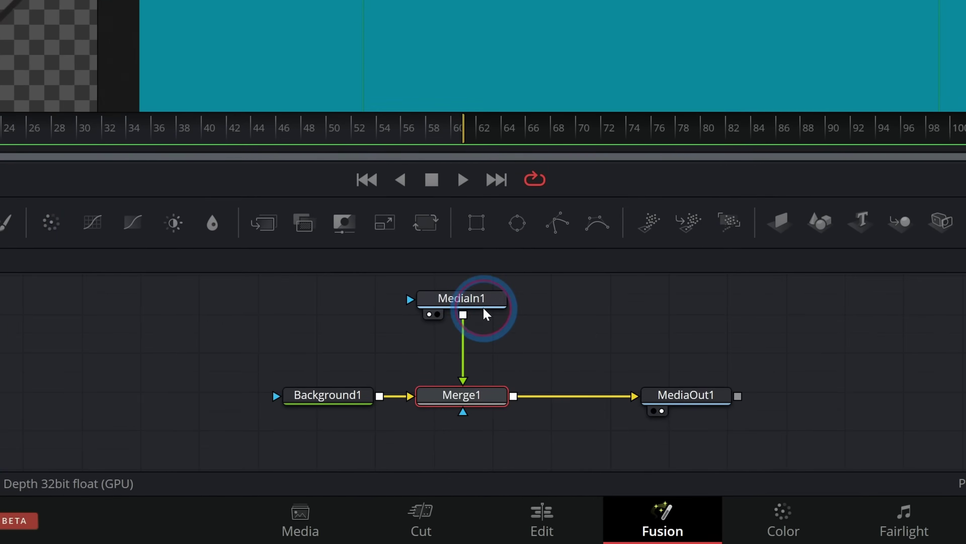
Step: Rename the logo node to Logo and the background node to Blue_BG
click(393, 416)
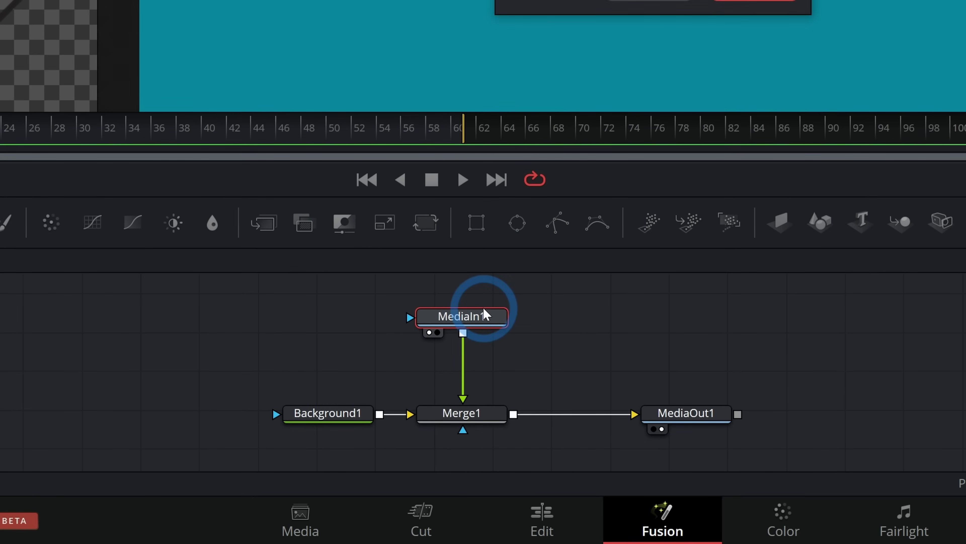
click(354, 419)
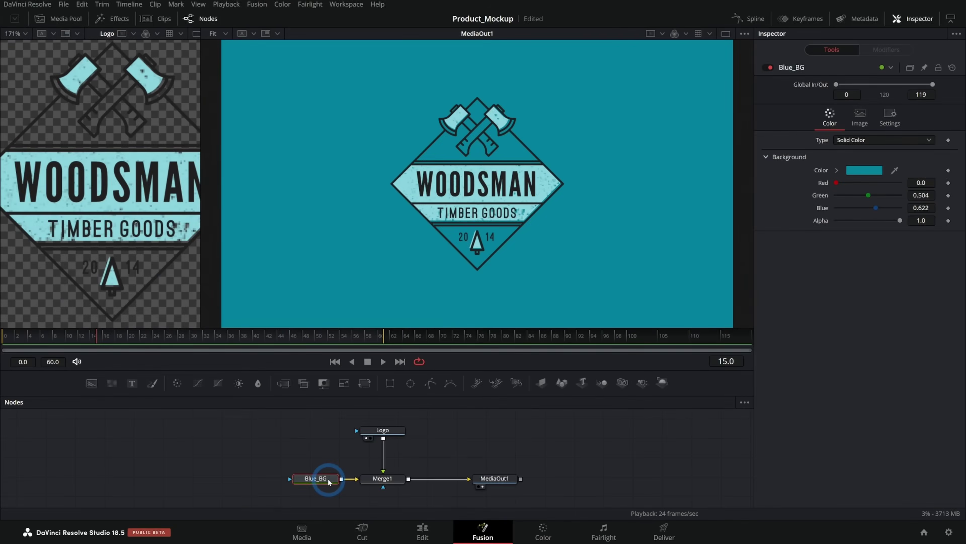
click(606, 363)
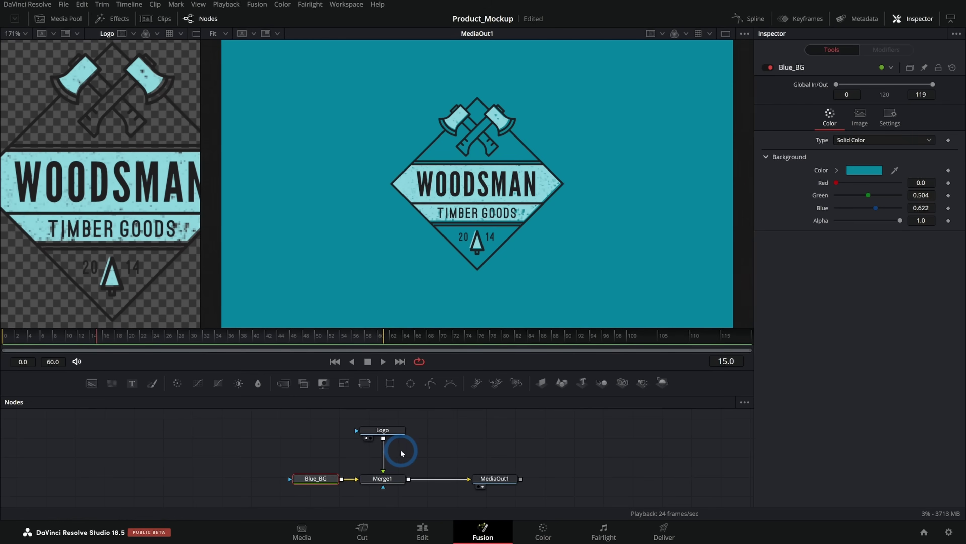
click(462, 423)
click(497, 227)
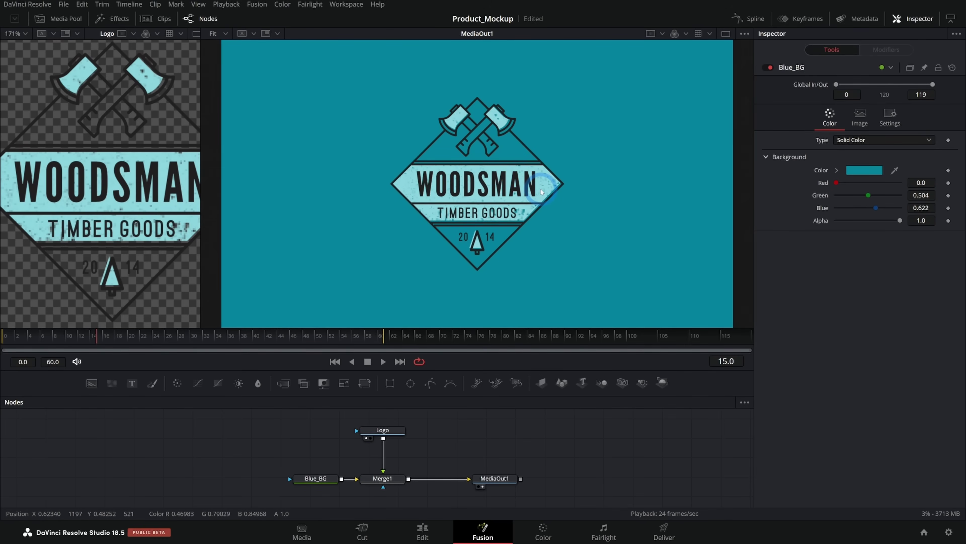
Step: Zoom the output viewer to 149% and raise the divider to enlarge the Nodes panel
scroll(541, 191, up, 2)
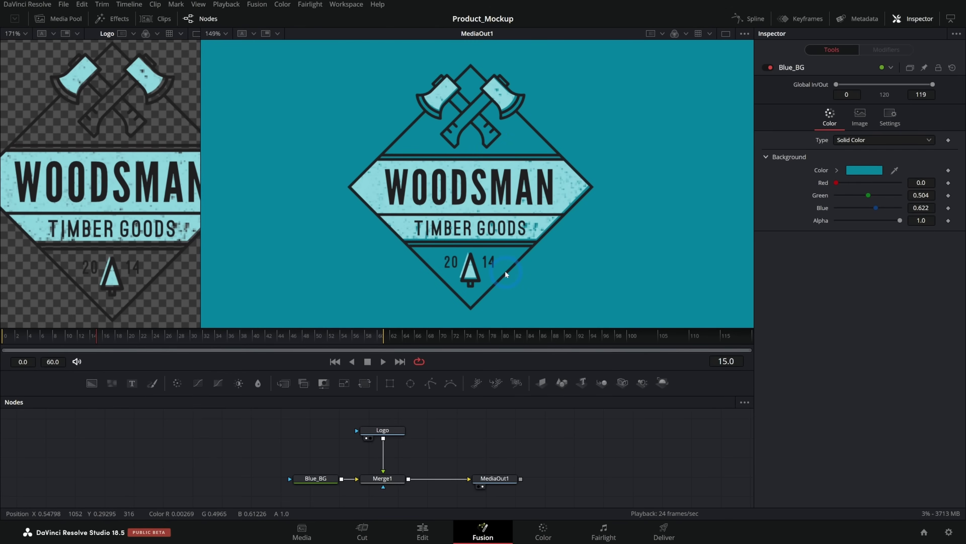
drag(466, 367, 506, 332)
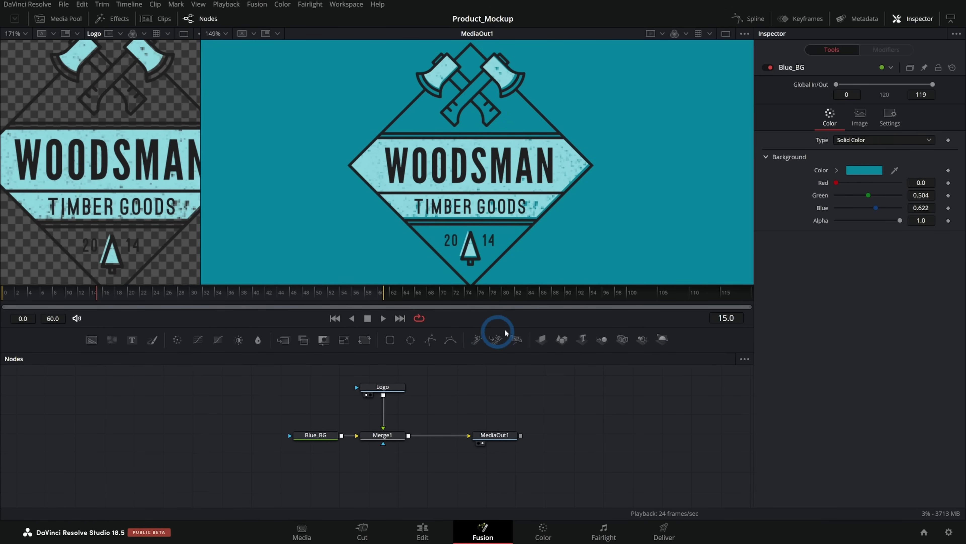
scroll(438, 376, up, 2)
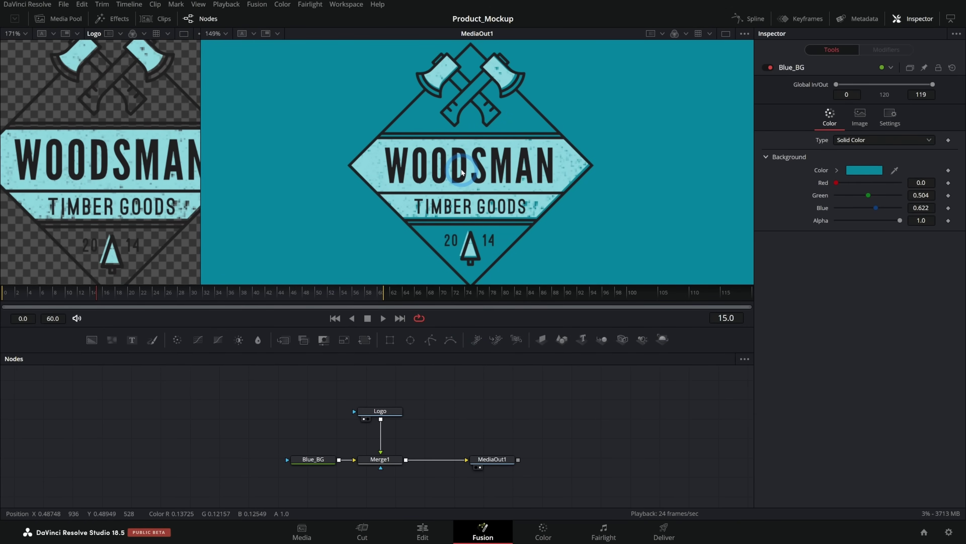
drag(390, 339, 387, 387)
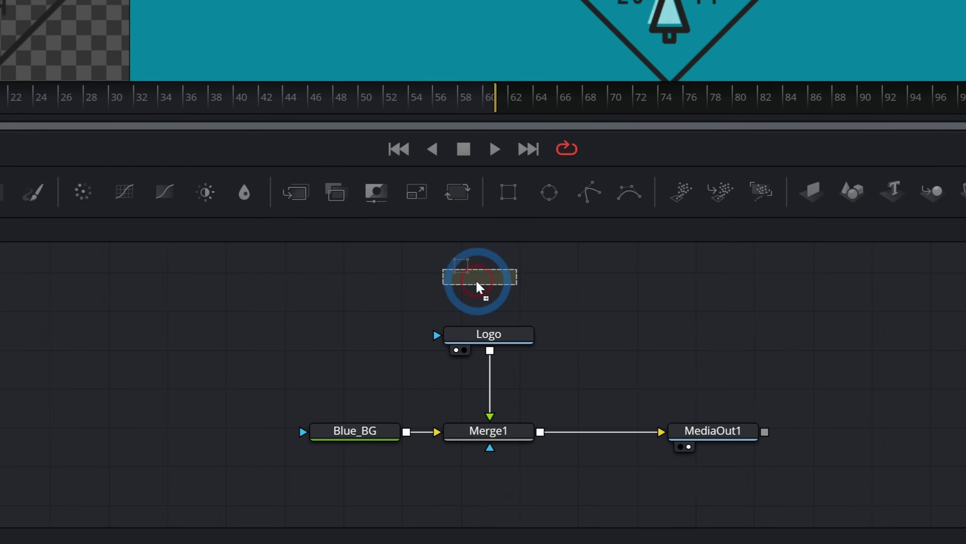
mouse_move(489, 272)
mouse_down()
mouse_move(505, 316)
mouse_move(485, 276)
mouse_up()
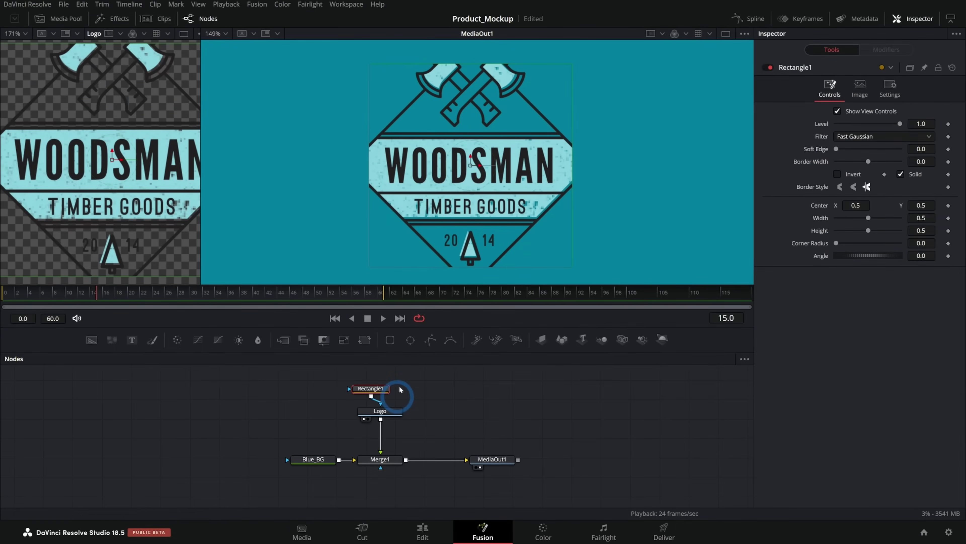
mouse_move(472, 167)
mouse_down()
mouse_move(533, 162)
mouse_move(374, 113)
mouse_move(357, 71)
mouse_move(498, 100)
mouse_move(417, 107)
mouse_move(507, 95)
mouse_move(489, 121)
mouse_move(473, 87)
mouse_move(471, 160)
mouse_move(472, 152)
mouse_up()
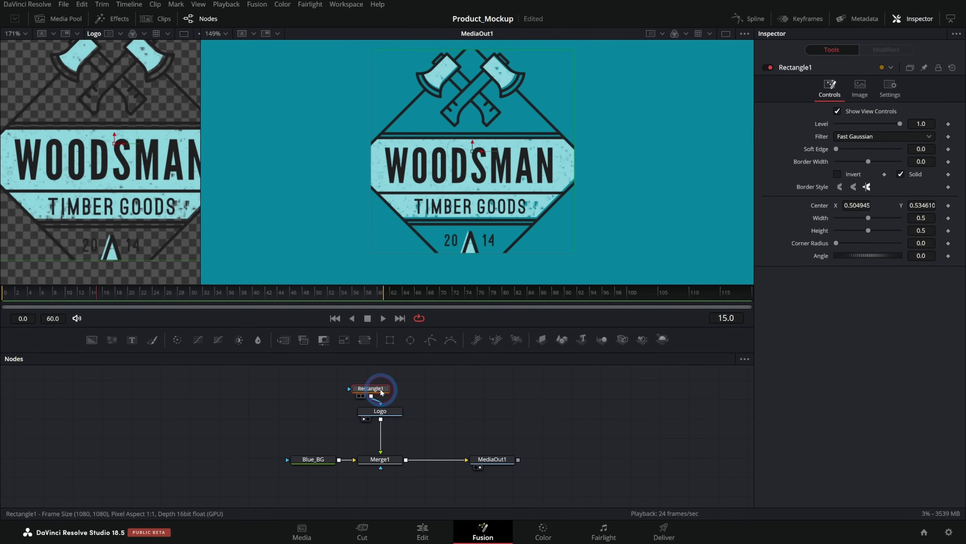
key(Delete)
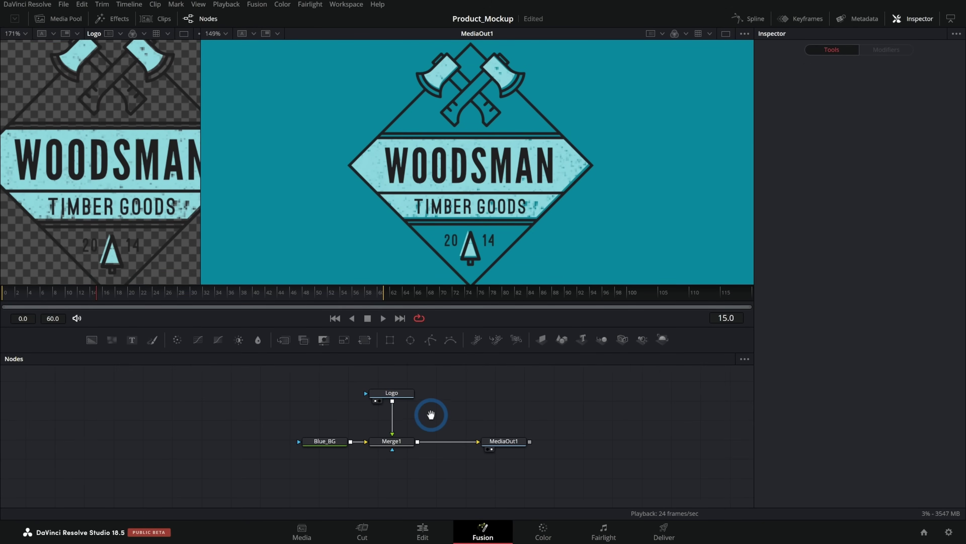
Step: Add a Rectangle1 node below Merge1 and connect it to Merge1's mask input
scroll(400, 432, up, 3)
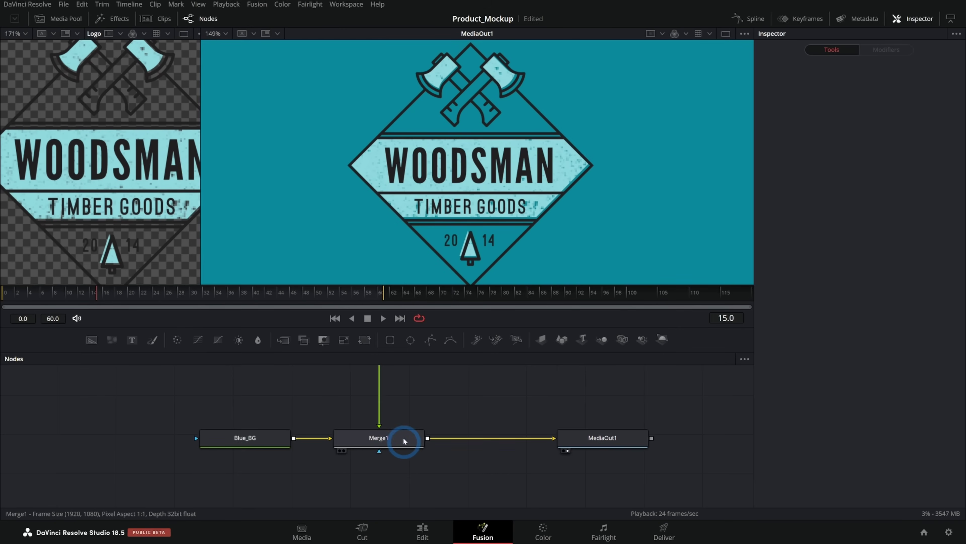
drag(391, 340, 379, 451)
scroll(380, 438, up, 2)
scroll(161, 179, down, 2)
click(123, 111)
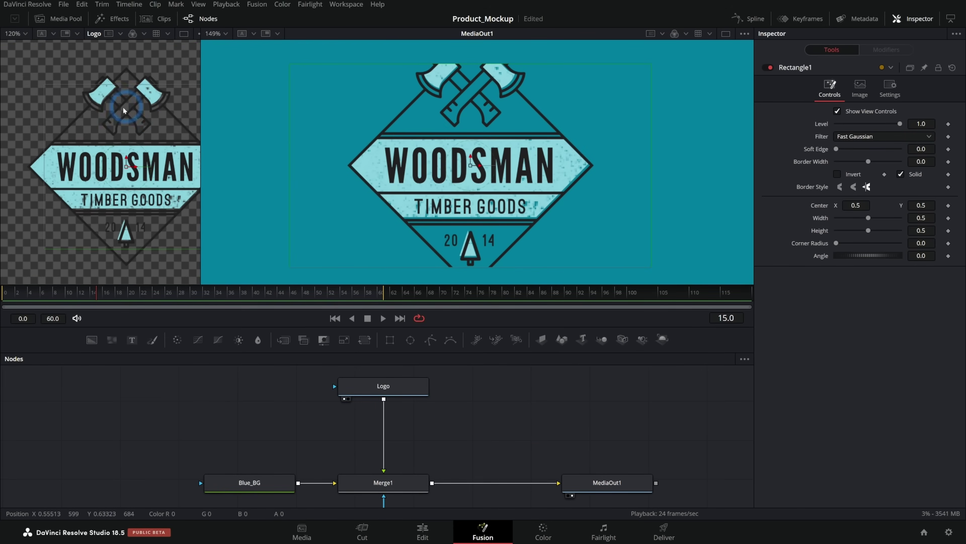
click(382, 387)
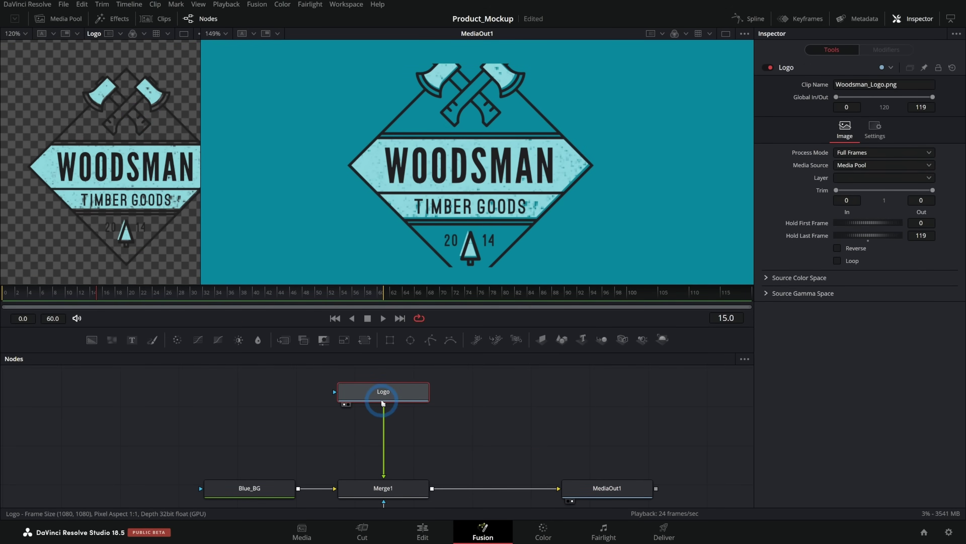
Step: Shorten the rectangle and move it down so only TIMBER GOODS and 2014 show
scroll(495, 455, down, 2)
click(377, 453)
click(516, 177)
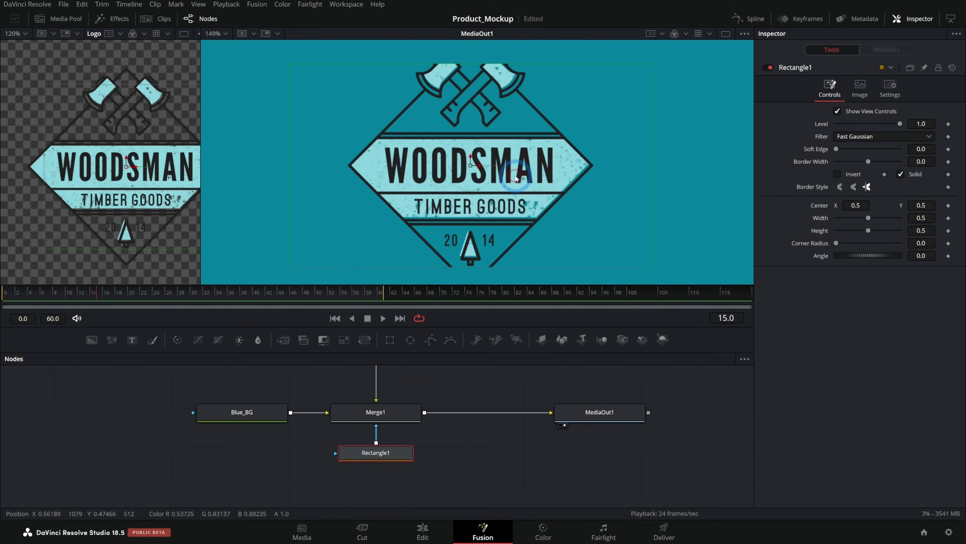
click(475, 156)
drag(460, 65, 544, 127)
drag(472, 194, 480, 251)
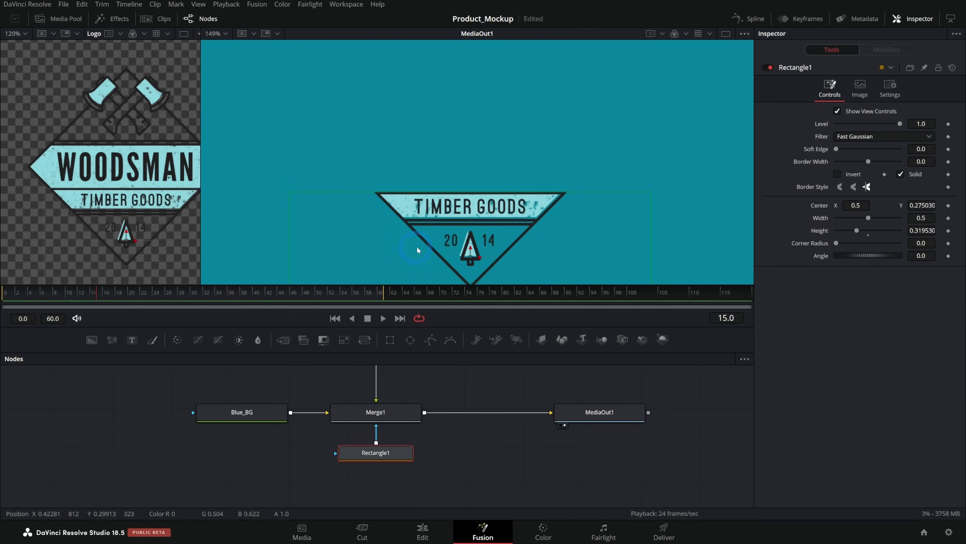
scroll(516, 386, up, 3)
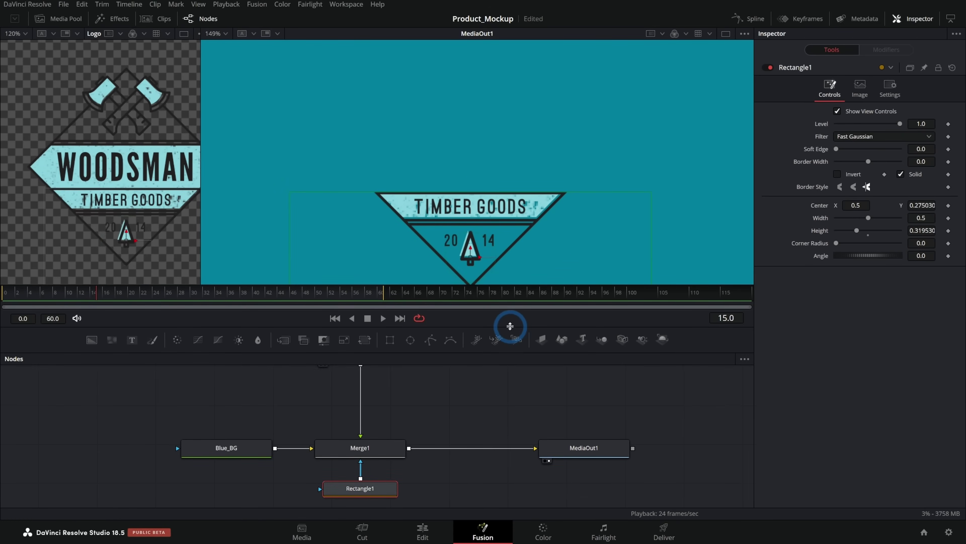
drag(510, 326, 510, 269)
click(432, 375)
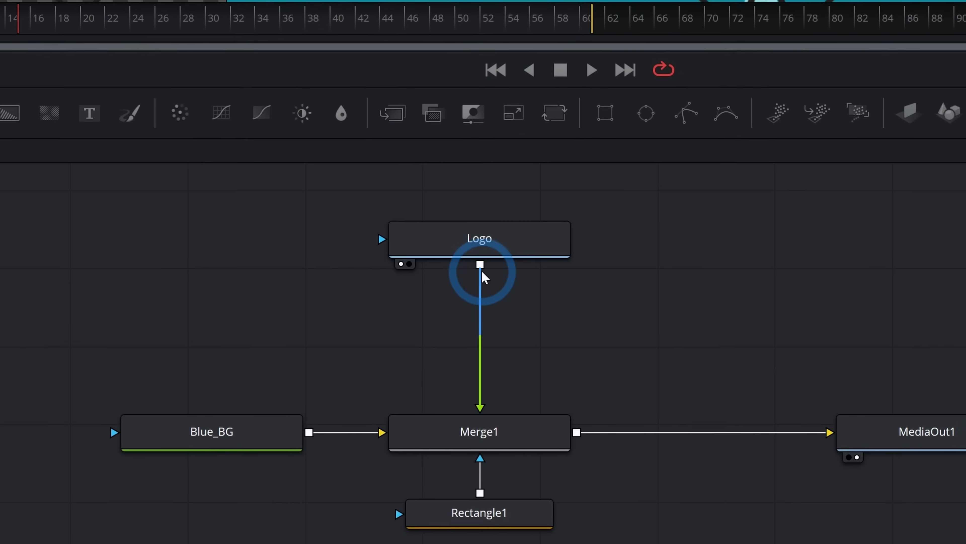
Step: Drop the Logo output onto Merge1's output to create Merge2 with a second logo copy
drag(486, 273, 738, 333)
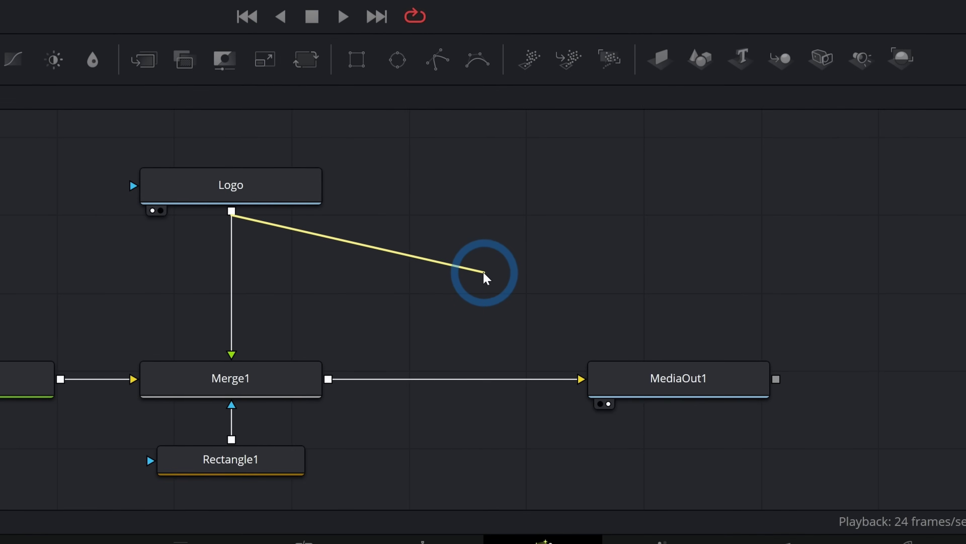
drag(484, 273, 333, 362)
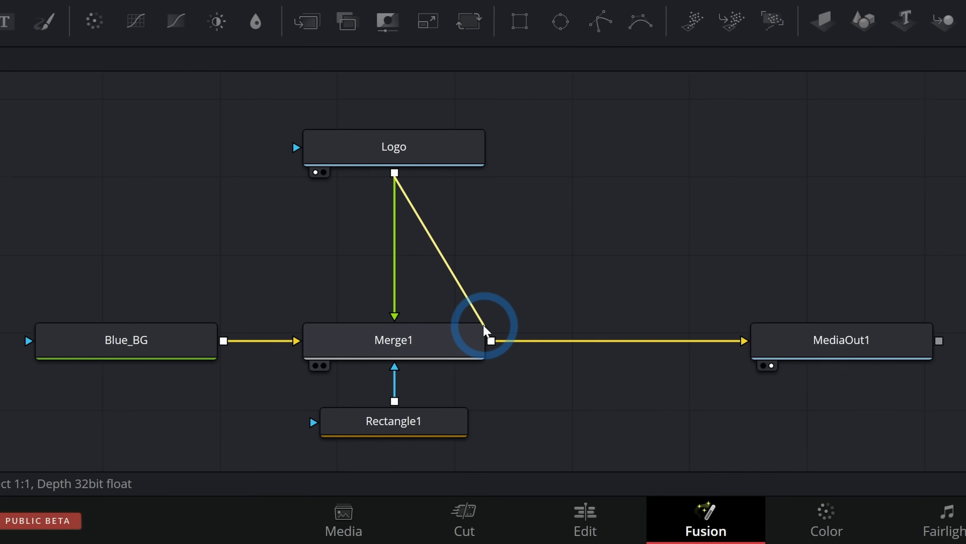
mouse_move(487, 320)
mouse_down()
mouse_move(490, 309)
mouse_move(484, 340)
mouse_up()
click(746, 341)
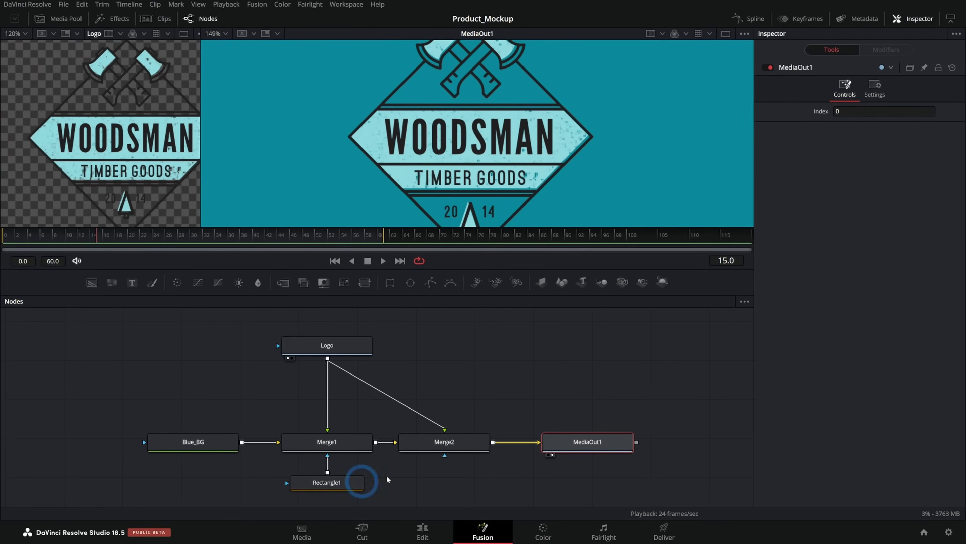
click(476, 448)
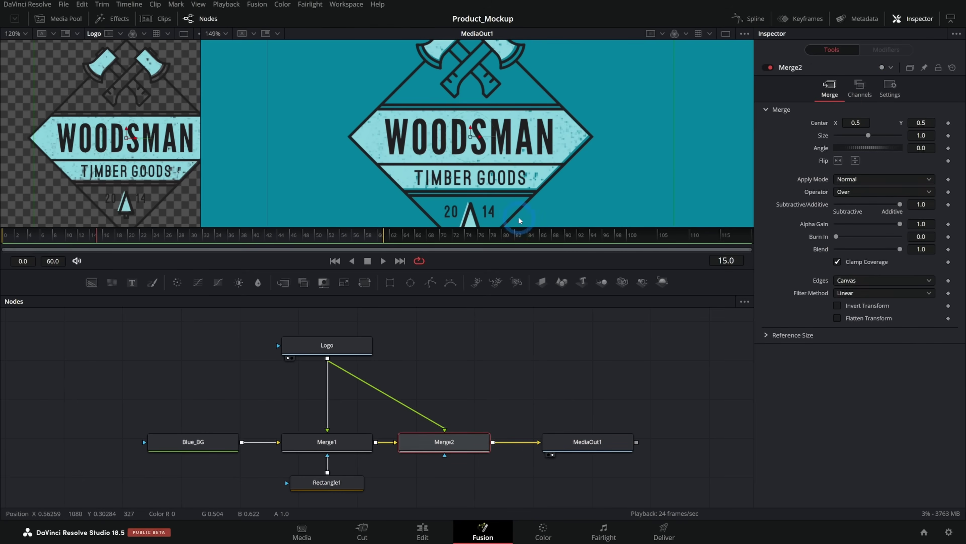
Step: Test moving Merge2's centre, then undo back to 0.5, 0.5
drag(470, 138, 669, 111)
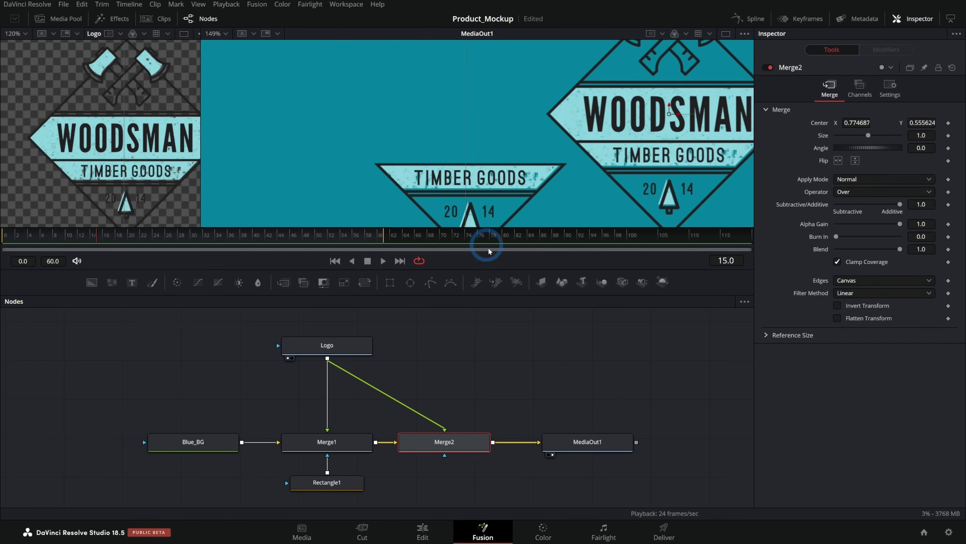
drag(497, 270, 498, 398)
key(ctrl+z)
key(ctrl+z)
key(ctrl+z)
key(ctrl+z)
key(ctrl+z)
key(ctrl+z)
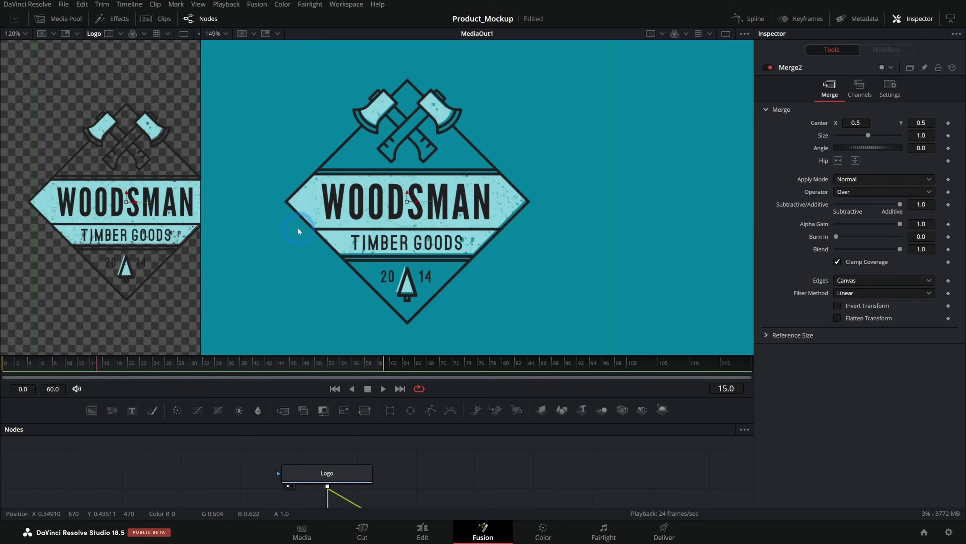
drag(408, 206, 466, 173)
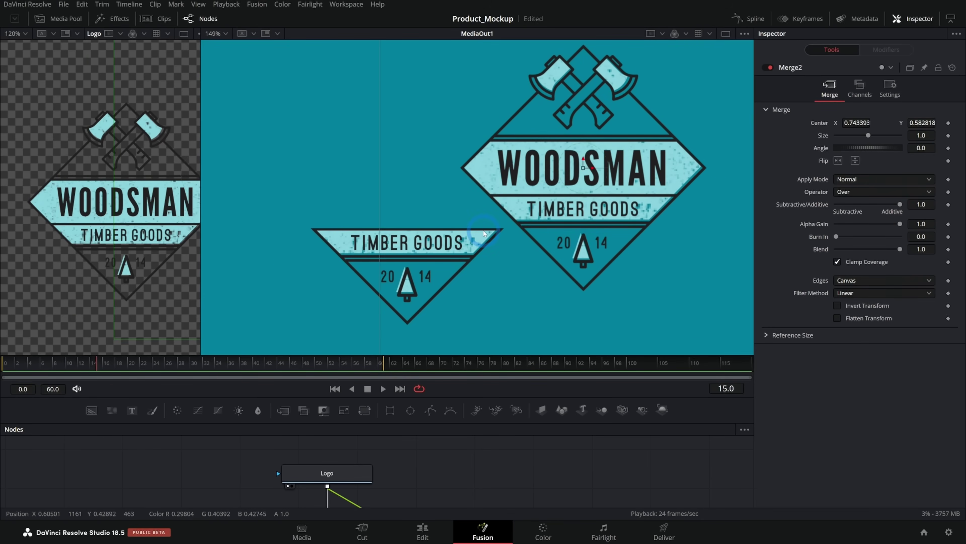
key(ctrl+z)
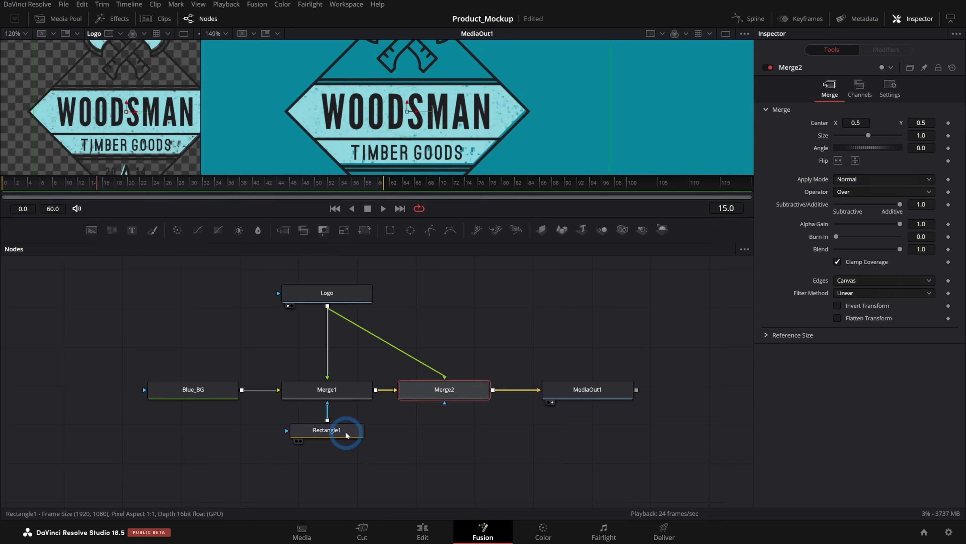
Step: Feed Rectangle1 into Merge2's mask and tick Apply Mask Inverted to reveal the WOODSMAN top
click(346, 435)
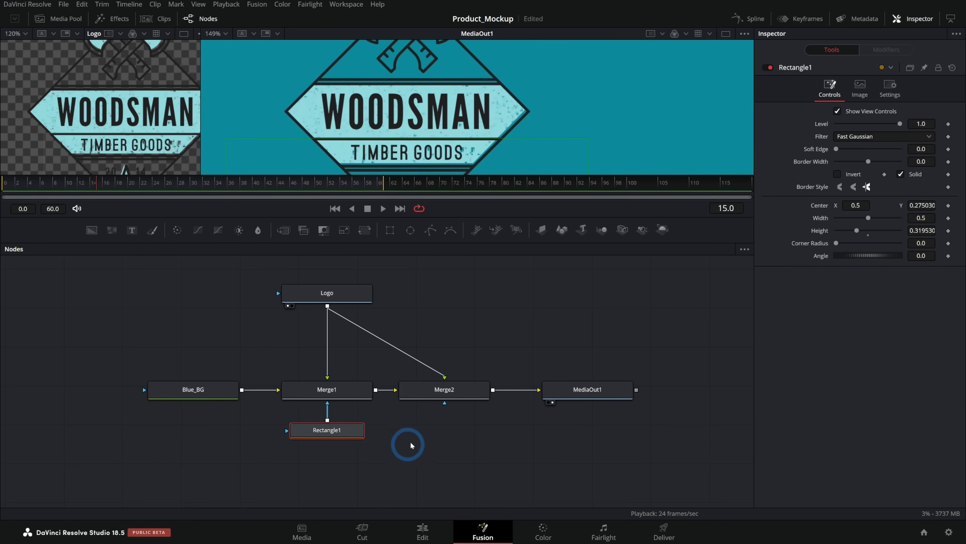
drag(348, 432, 444, 402)
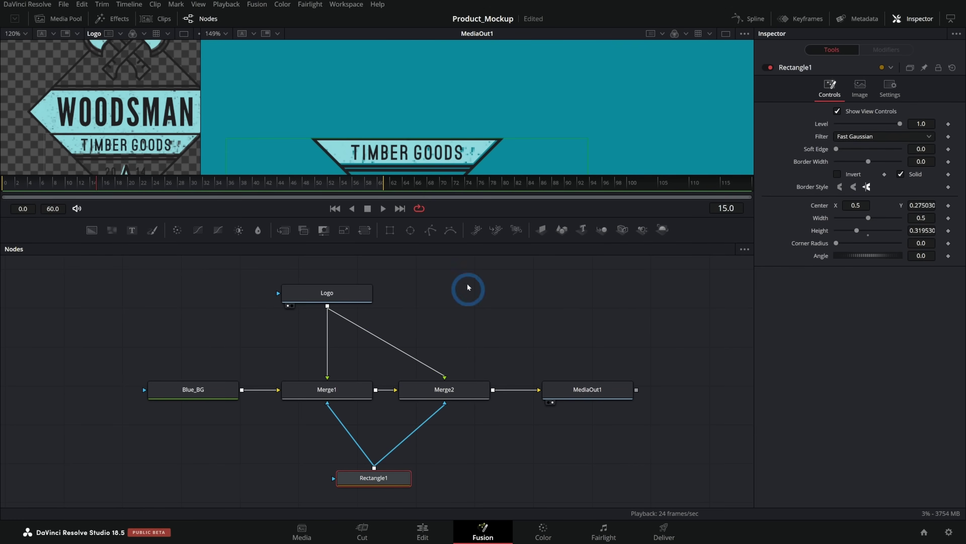
drag(471, 219, 471, 352)
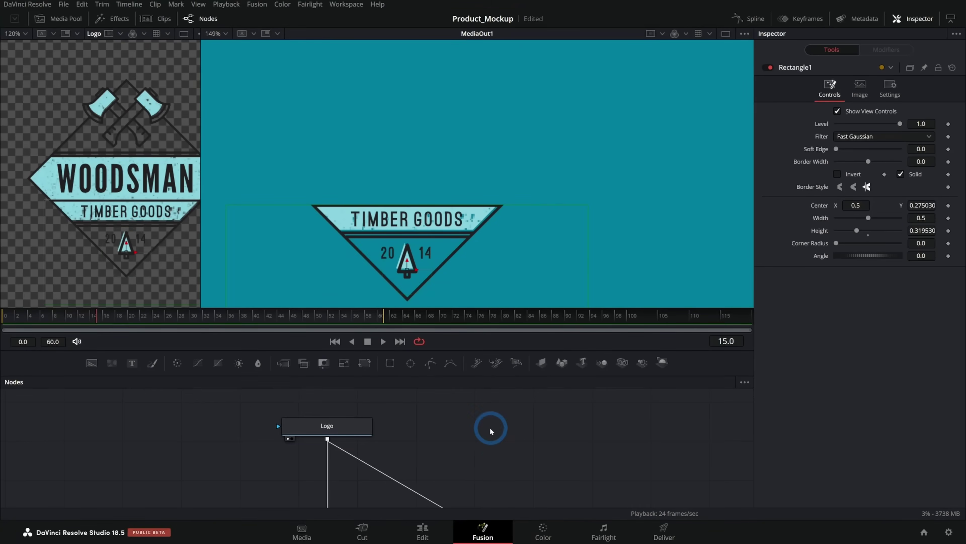
scroll(489, 428, up, 4)
click(407, 428)
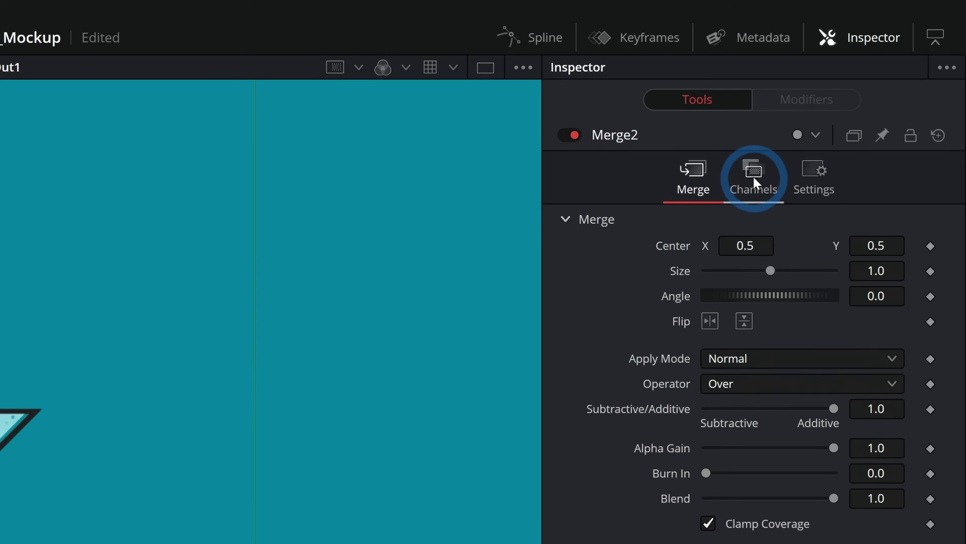
click(815, 182)
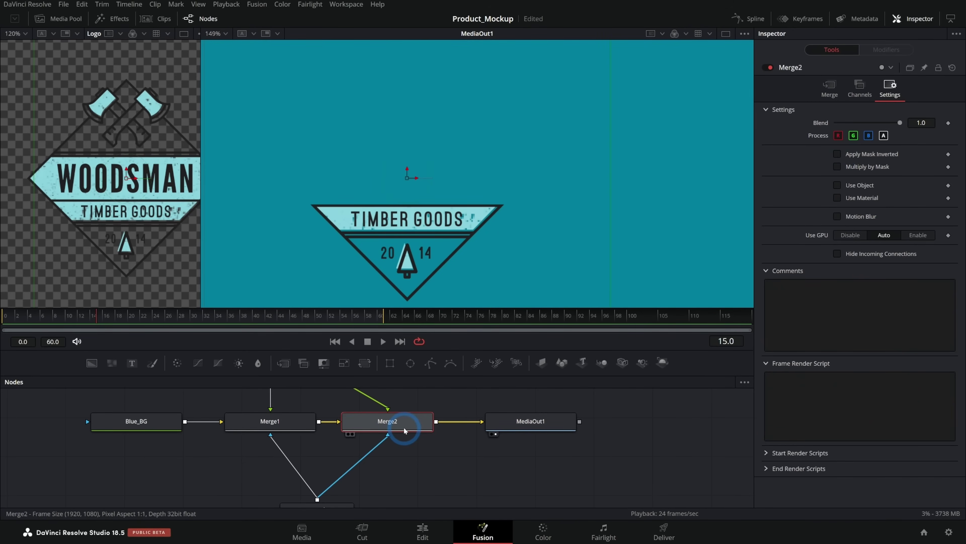
click(837, 154)
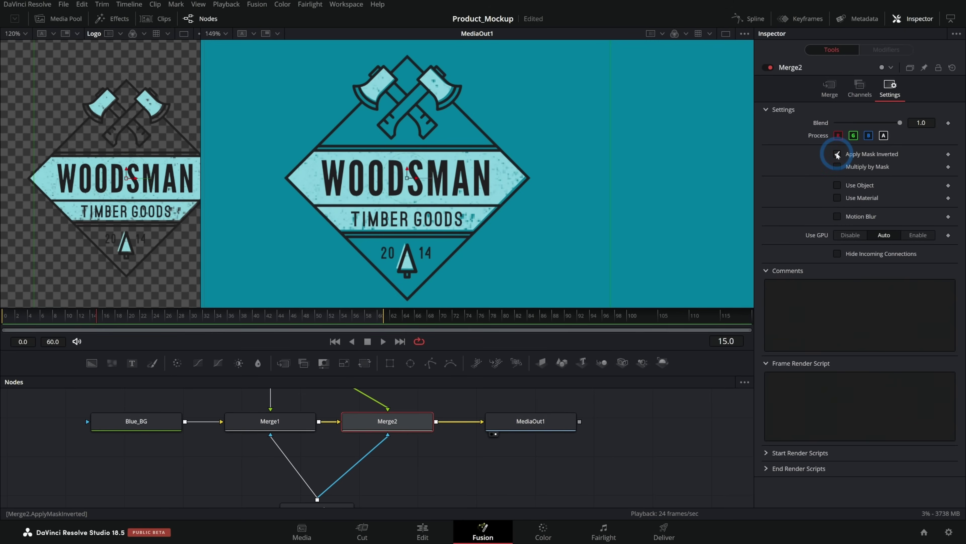
Step: Toggle Merge2 and Merge1 off and on to compare the top and bottom logo pieces
click(768, 68)
click(768, 68)
click(768, 68)
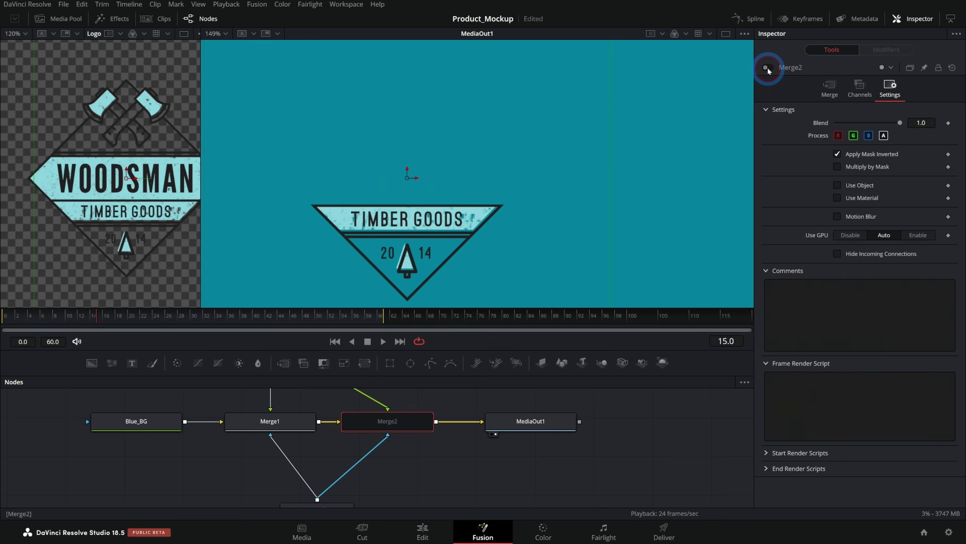
click(768, 69)
click(295, 425)
key(ctrl+p)
key(ctrl+p)
key(ctrl+p)
key(ctrl+p)
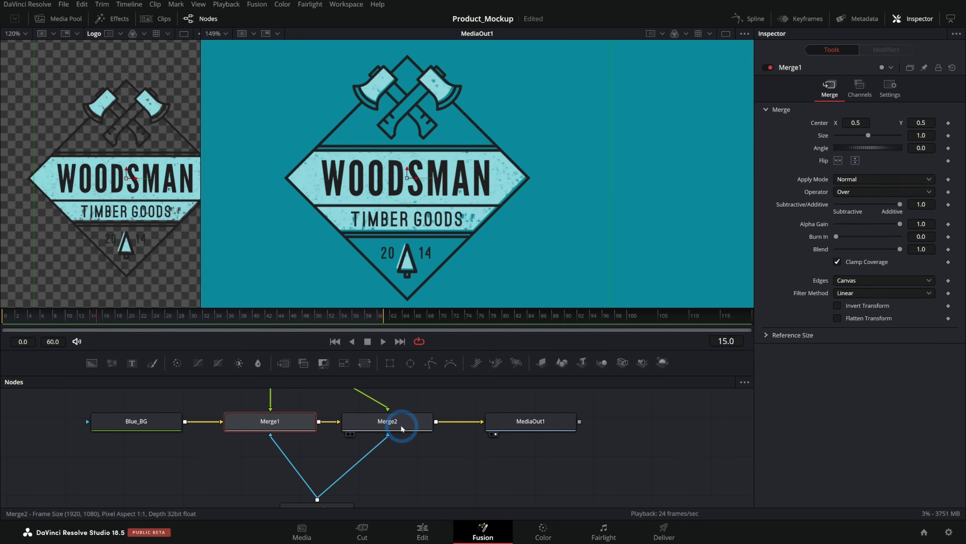
Step: Fine-tune Rectangle1's height by dragging its edge in the viewer
scroll(412, 188, up, 5)
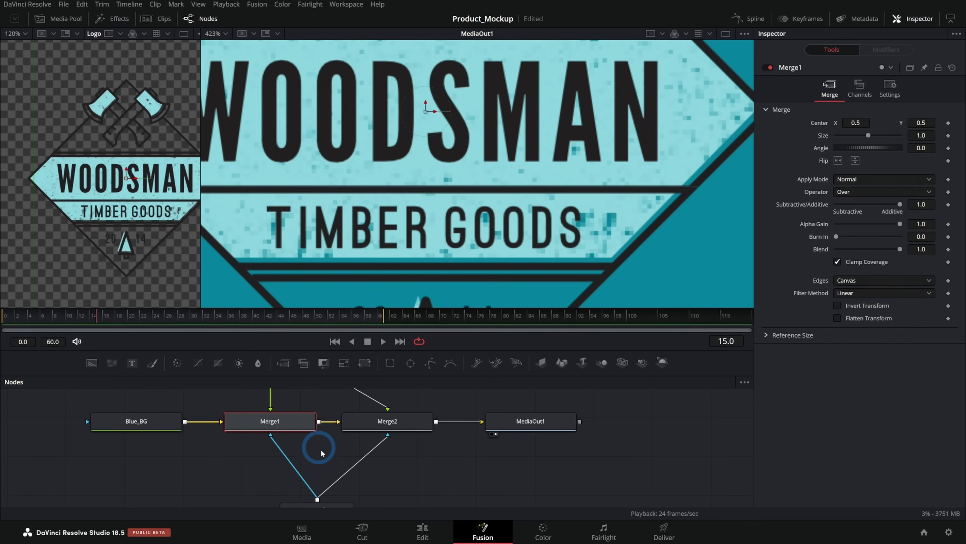
scroll(342, 469, up, 1)
scroll(345, 497, down, 2)
click(344, 498)
scroll(382, 453, down, 1)
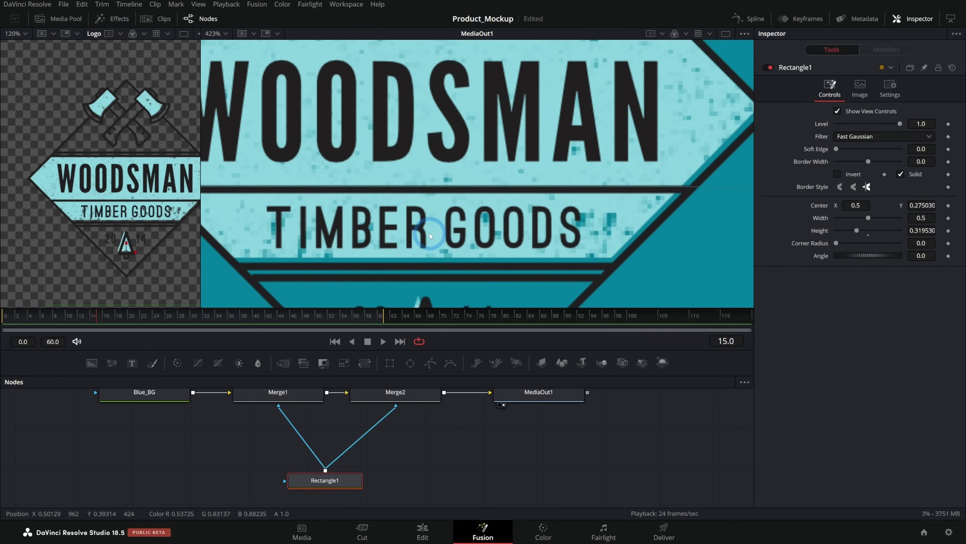
drag(430, 236, 421, 190)
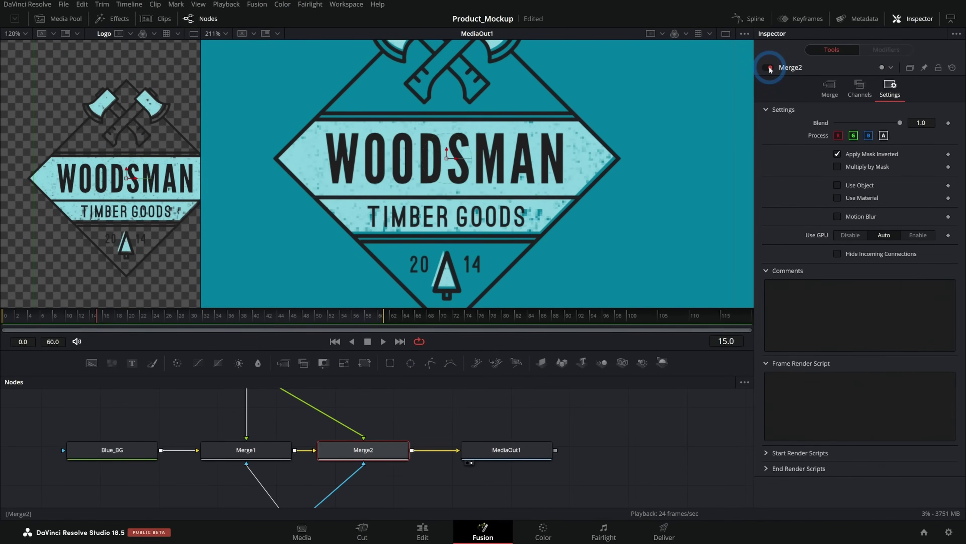
Step: Toggle the merges off and on to check the split line, then begin renaming Merge1
click(769, 69)
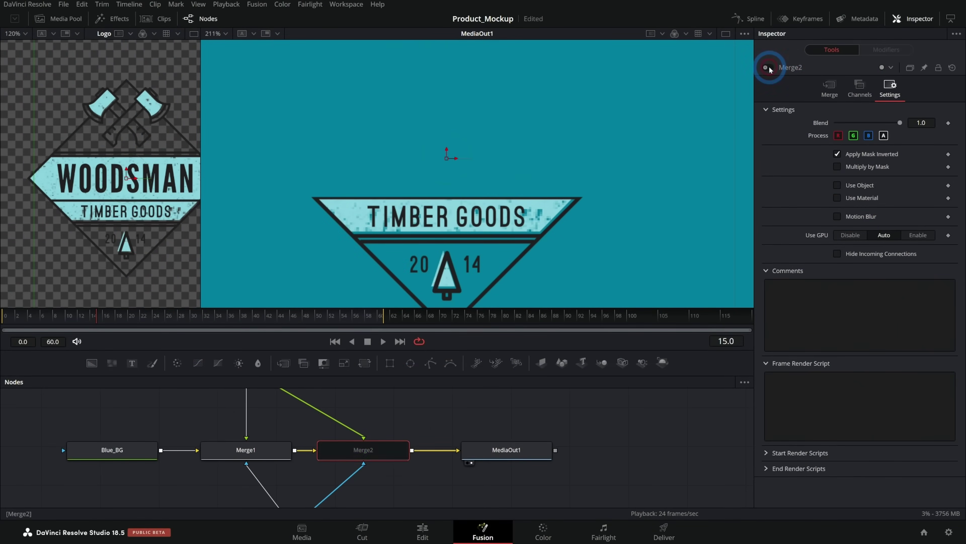
double_click(769, 68)
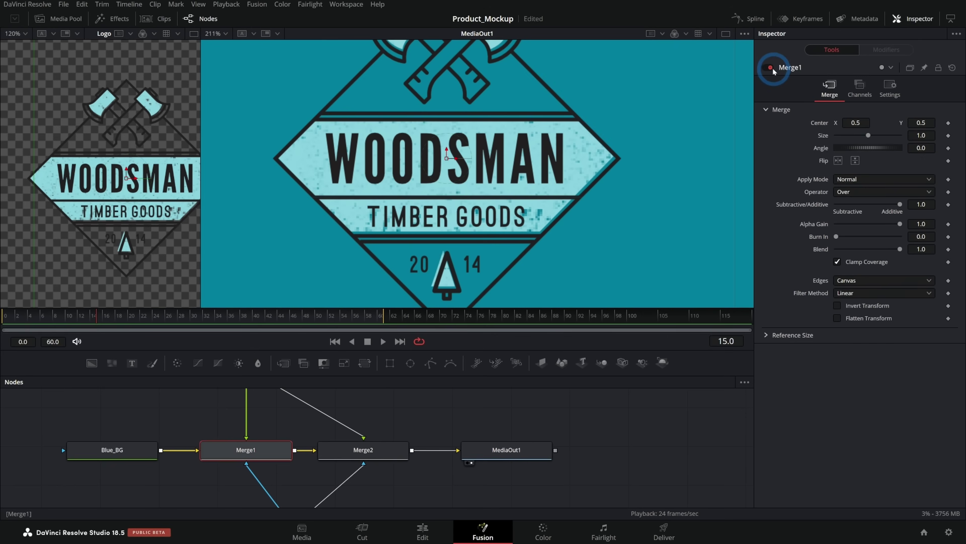
click(769, 68)
click(770, 69)
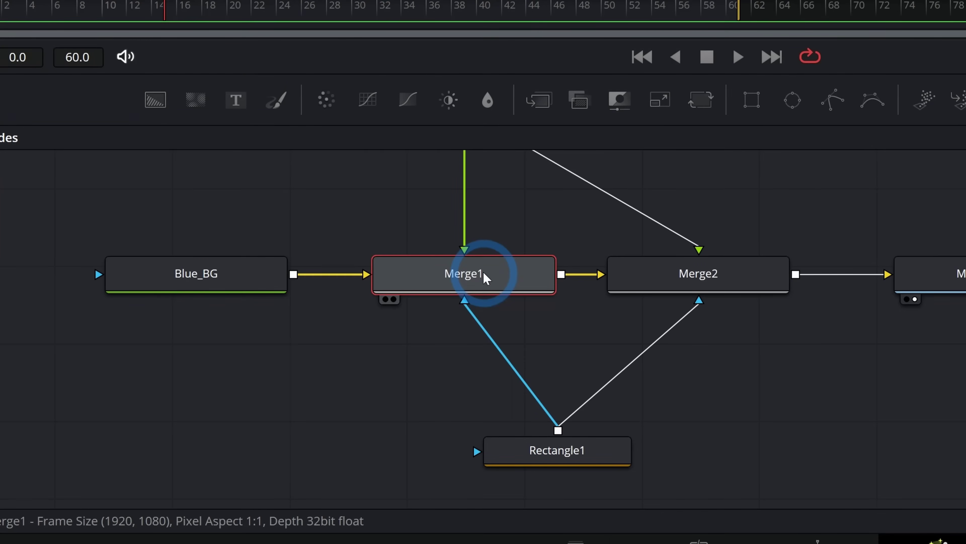
key(F2)
Step: Confirm Merge1 as Bottom_MRG, rename Merge2 to Top_MRG, and enlarge the viewers
key(Return)
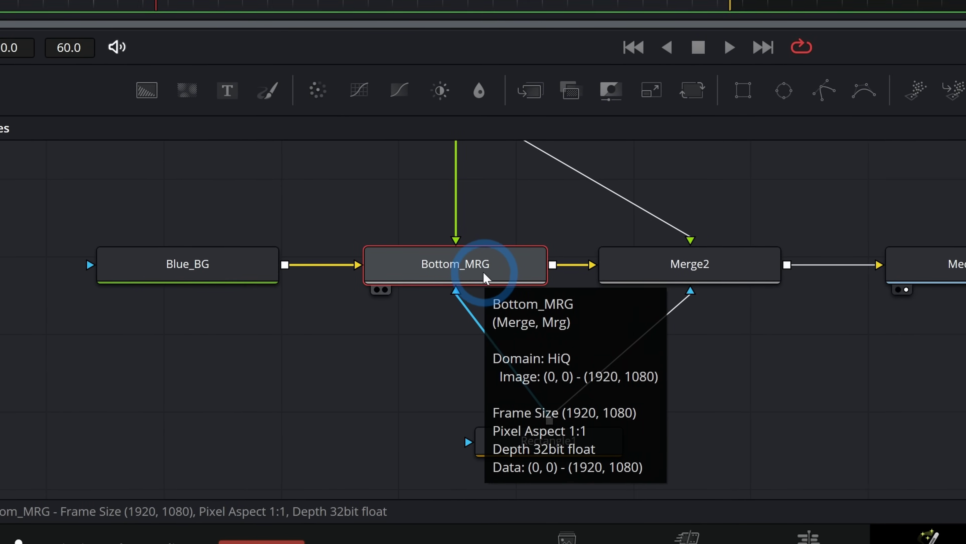
click(641, 264)
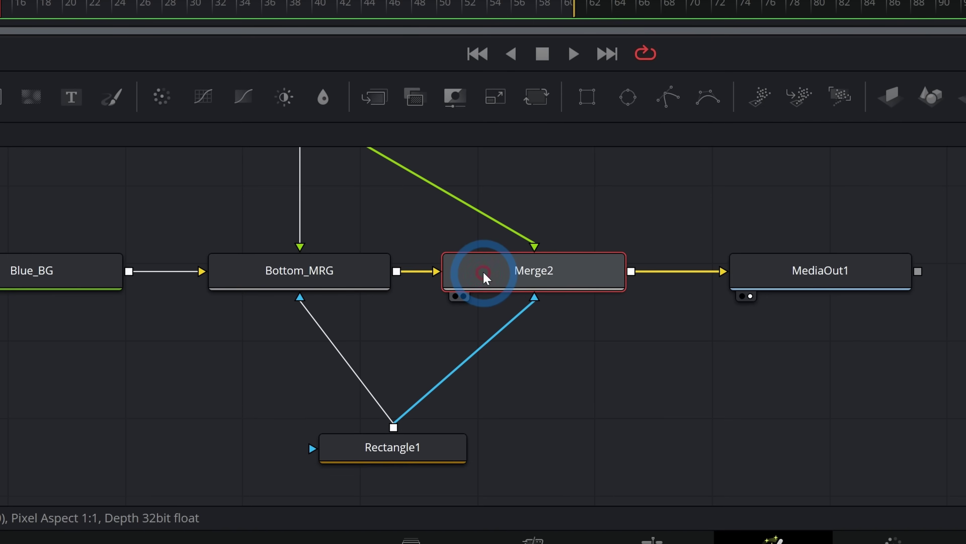
key(F2)
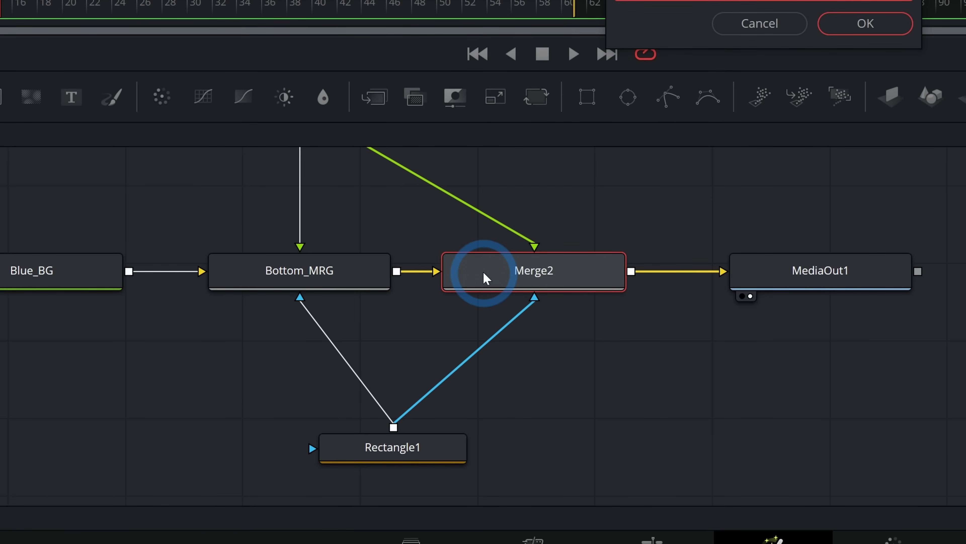
text(Top_MRG)
key(Return)
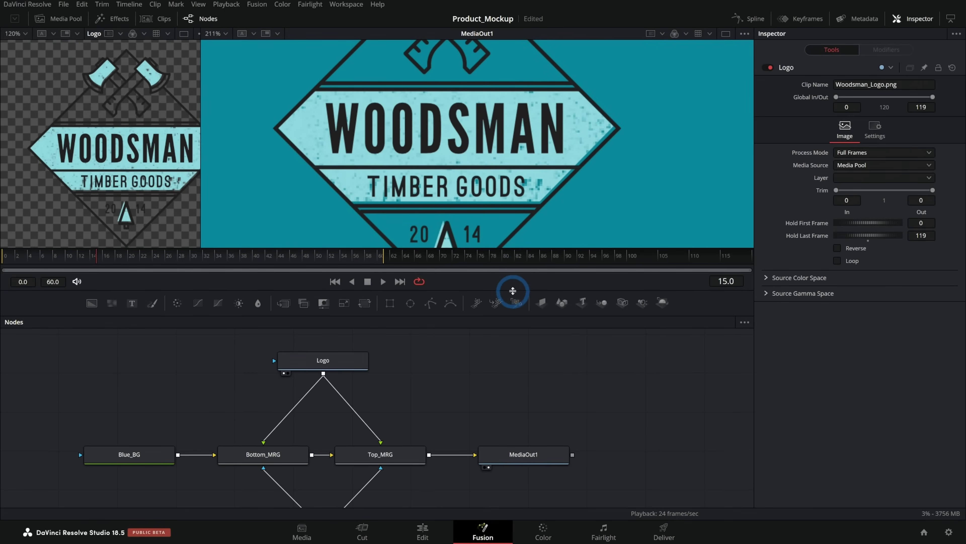
drag(513, 290, 470, 296)
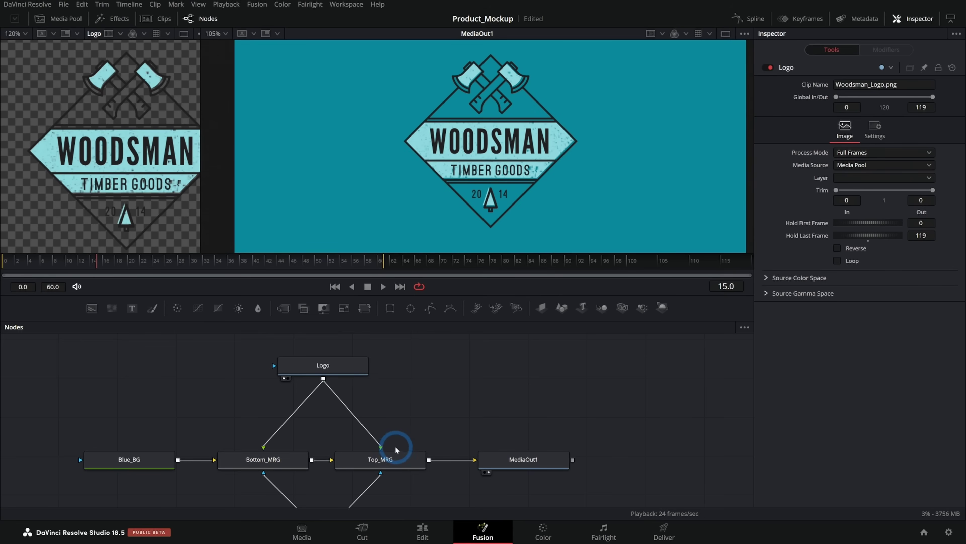
Step: Insert a Transform node between the Logo node and Bottom_MRG
click(291, 459)
drag(308, 434, 349, 431)
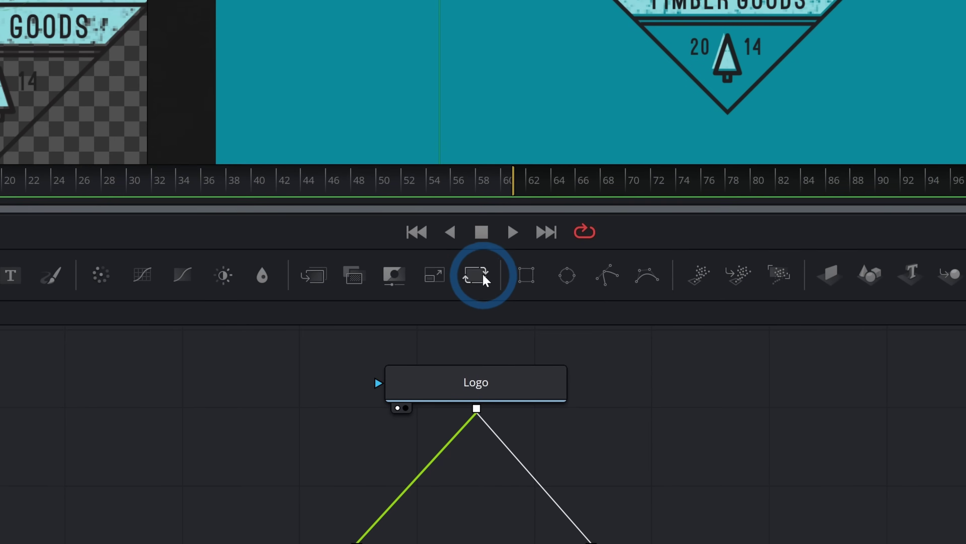
drag(470, 303, 374, 321)
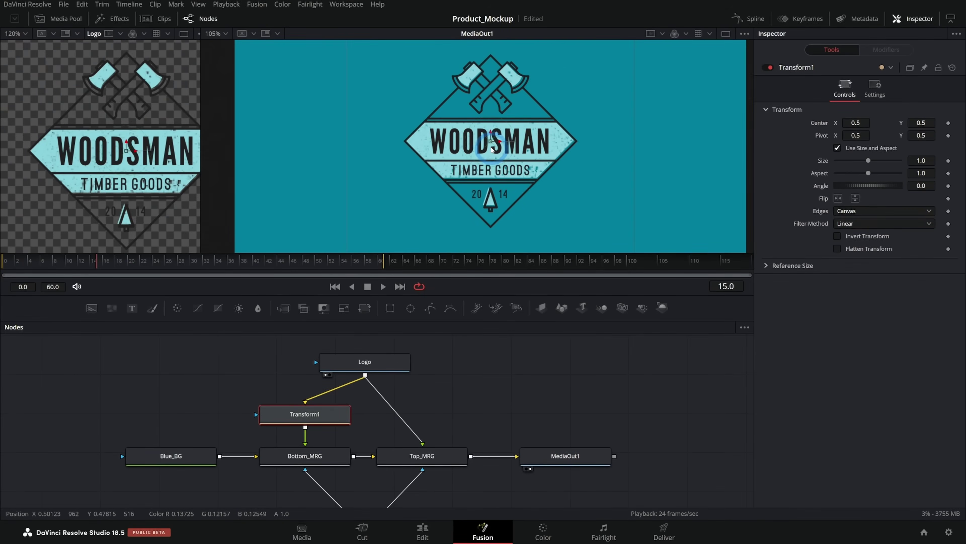
Step: Test shifting the lower logo copy vertically, return it to centre 0.5, 0.5, and go to frame 0
drag(491, 150, 500, 125)
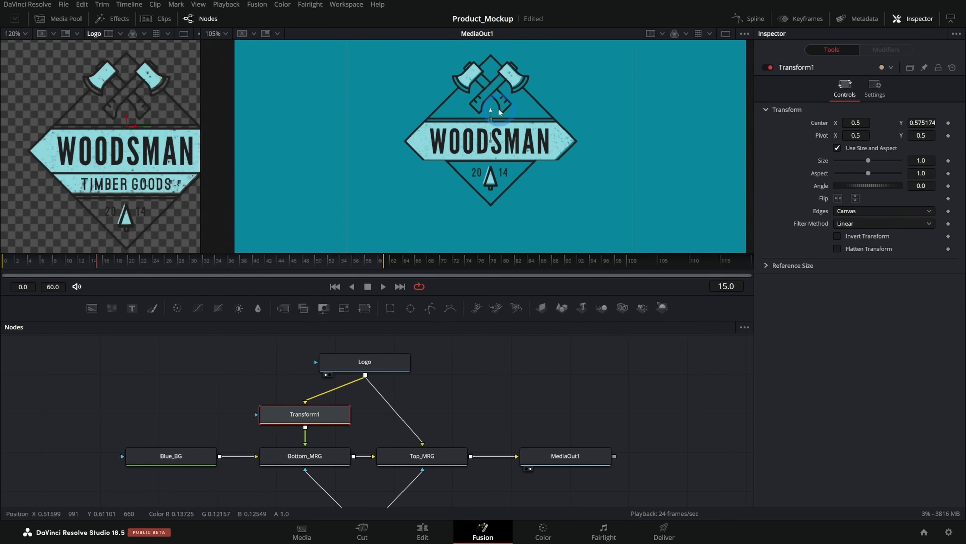
drag(499, 112, 501, 112)
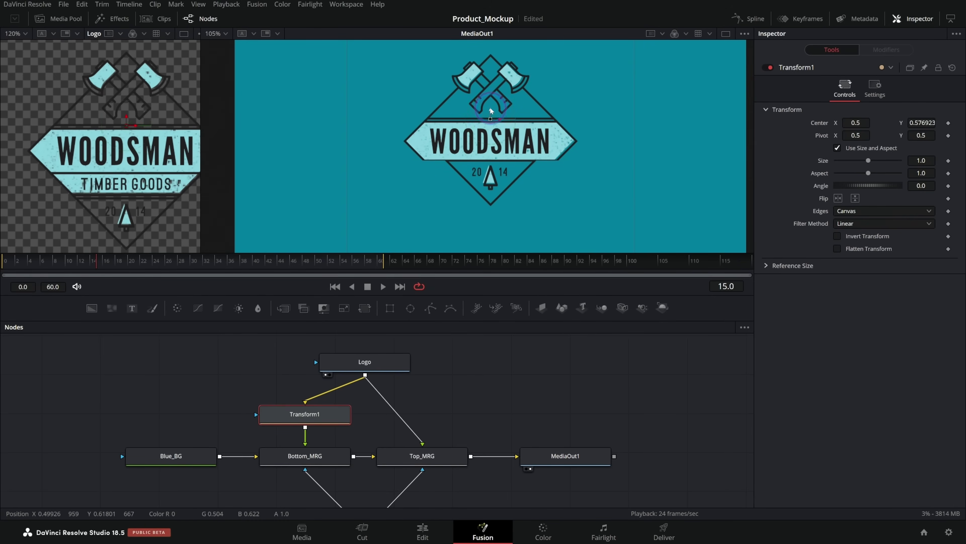
drag(491, 110, 492, 141)
click(3, 267)
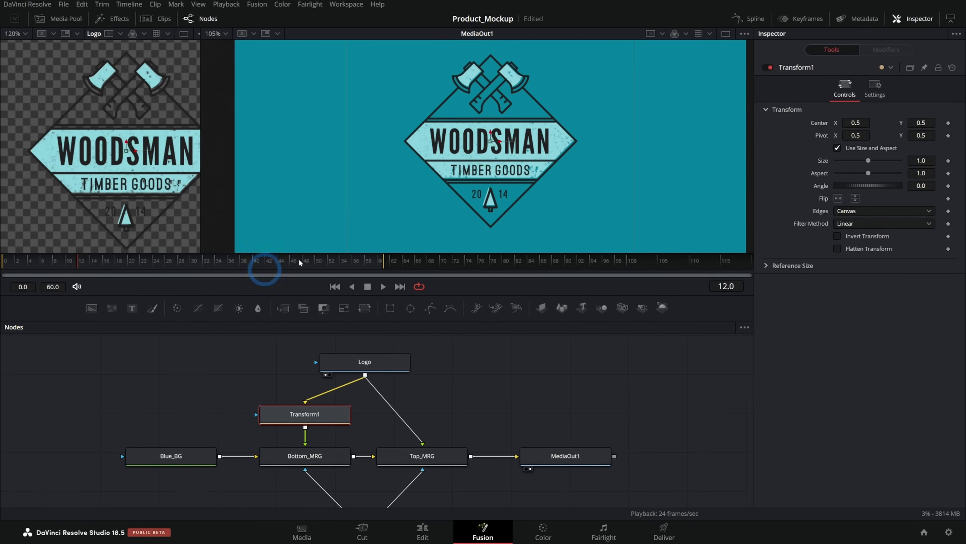
Step: Keyframe Transform1 Center at frame 12, then raise Center Y to about 0.576 at frame 0
mouse_move(71, 269)
mouse_down()
mouse_move(21, 264)
mouse_move(73, 264)
mouse_up()
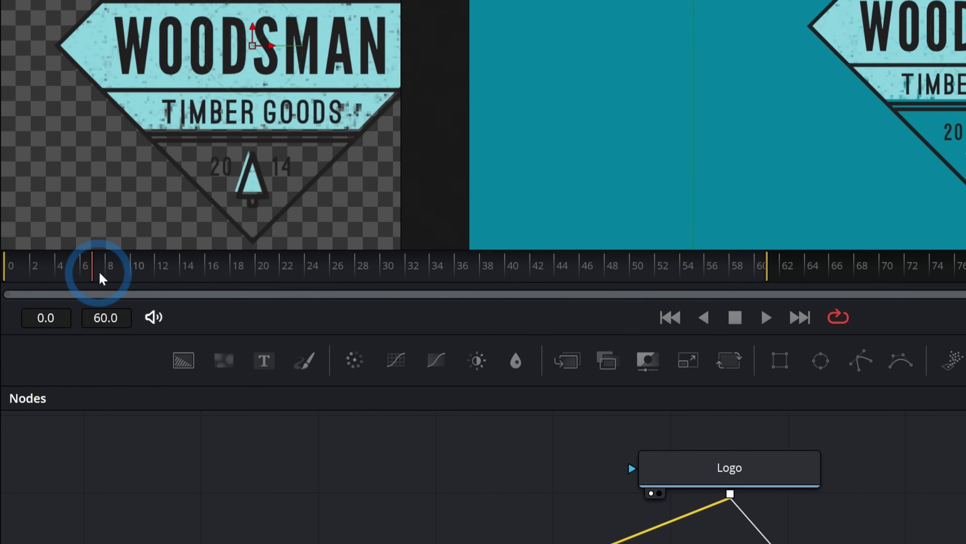
drag(147, 277, 163, 278)
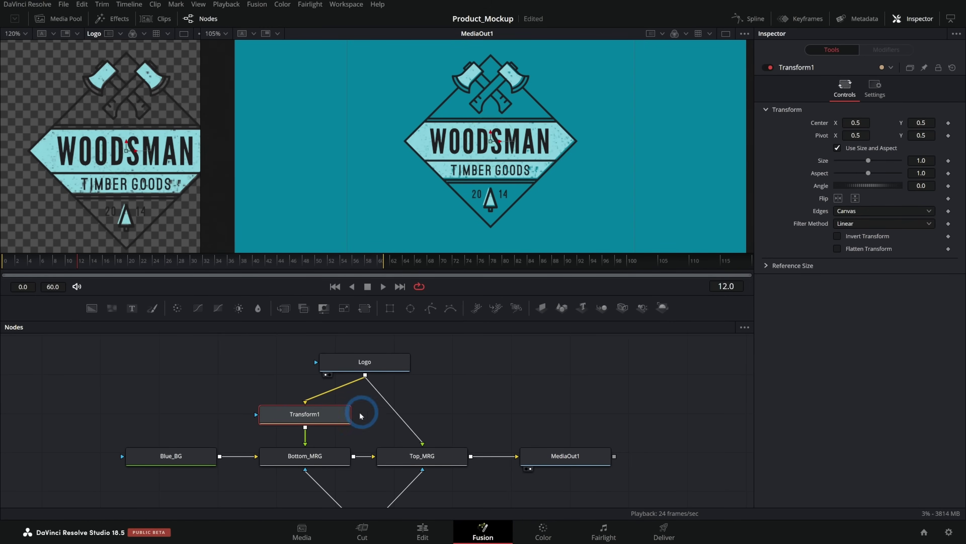
click(351, 422)
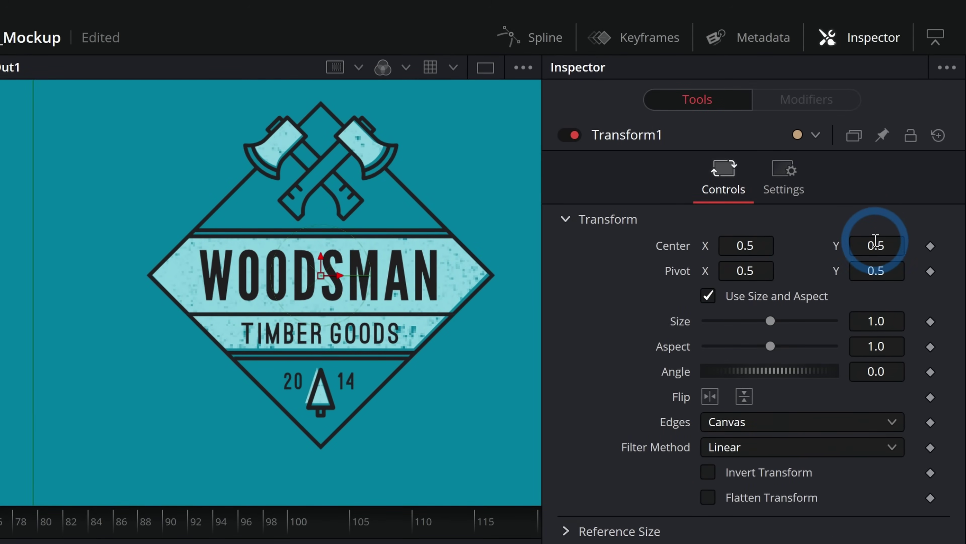
mouse_move(880, 244)
mouse_down()
mouse_move(917, 234)
mouse_move(873, 244)
mouse_move(895, 251)
mouse_up()
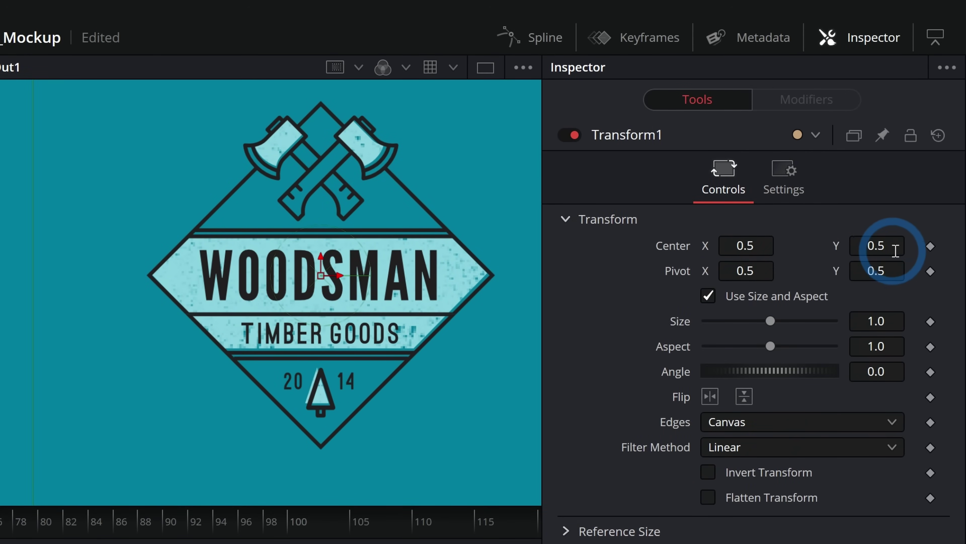
click(929, 247)
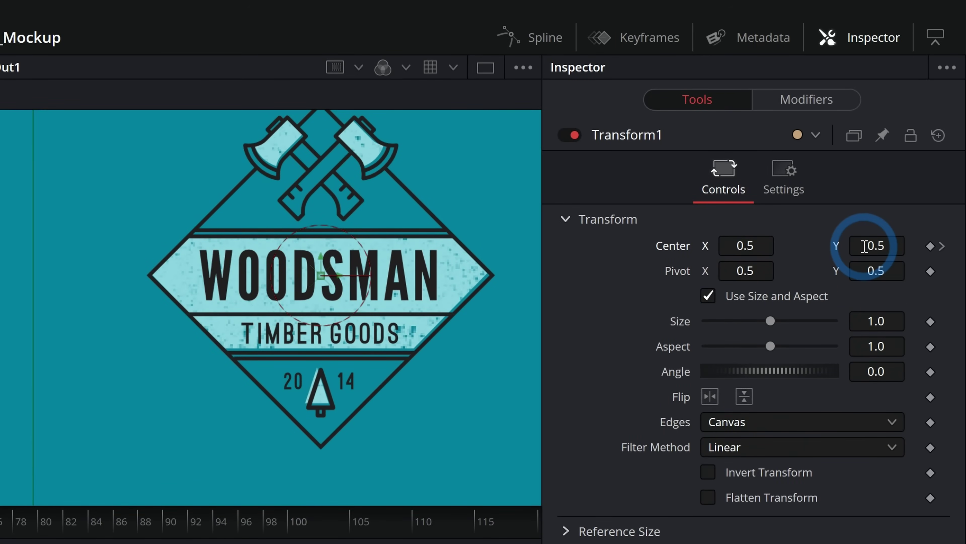
drag(864, 246, 941, 248)
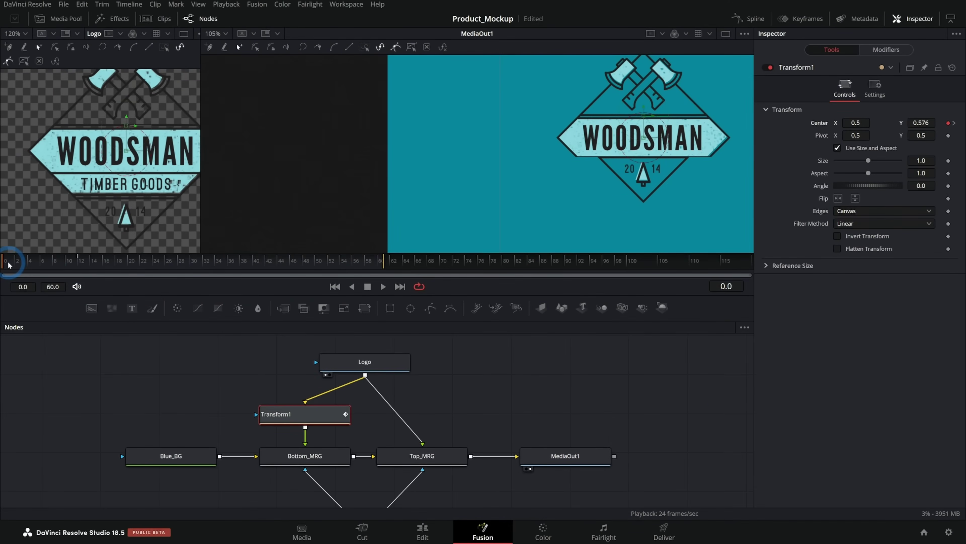
mouse_move(9, 264)
mouse_down()
mouse_move(72, 266)
mouse_move(2, 269)
mouse_up()
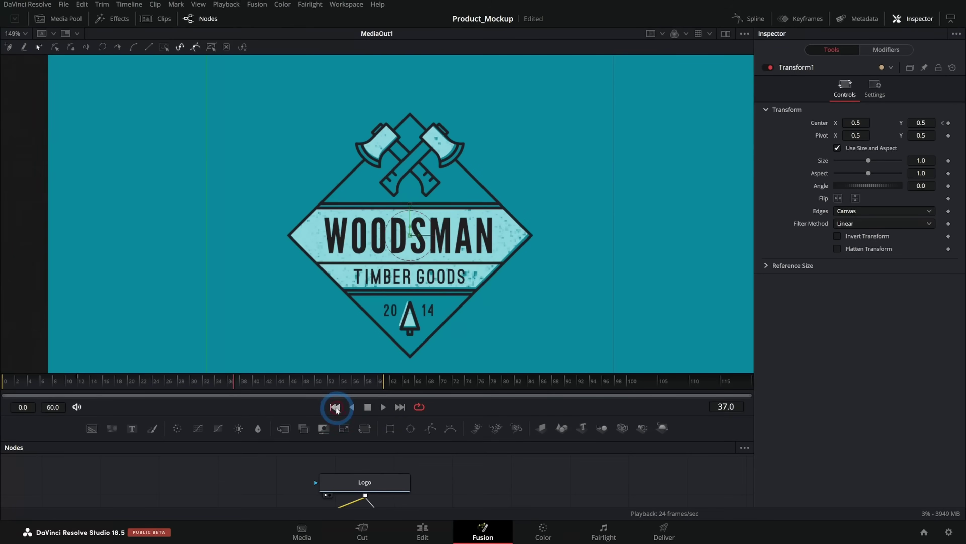
Step: Play and scrub the TIMBER GOODS slide-in, then enlarge the Nodes panel again
click(371, 404)
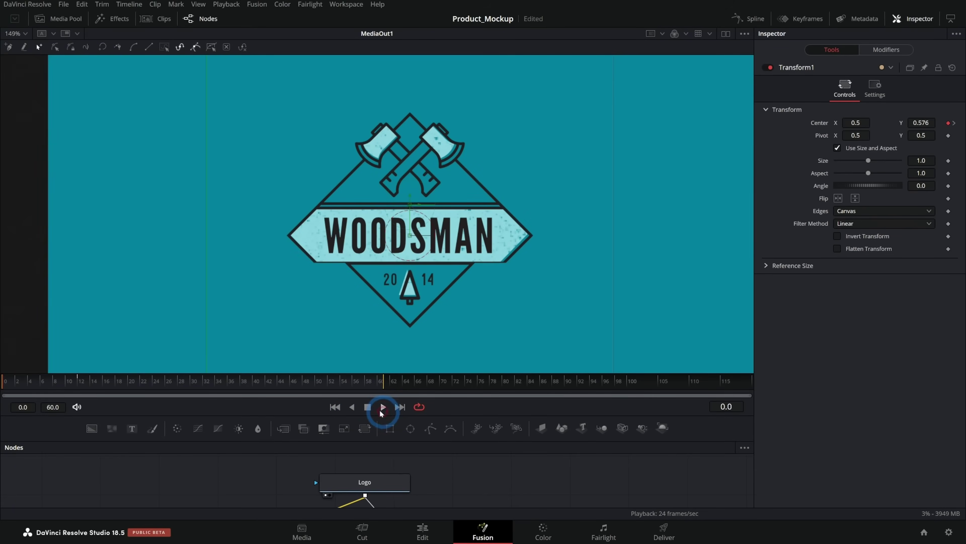
click(335, 406)
drag(29, 383, 7, 388)
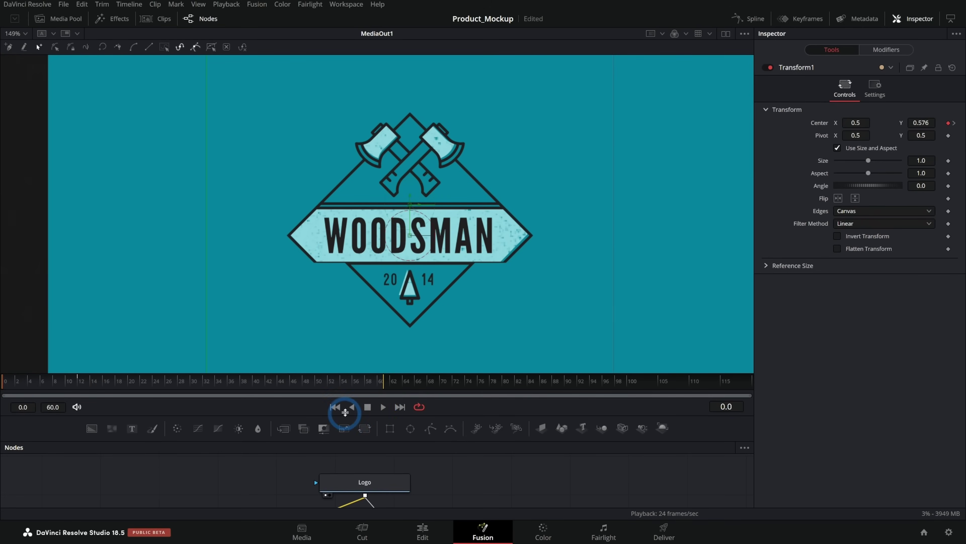
click(383, 407)
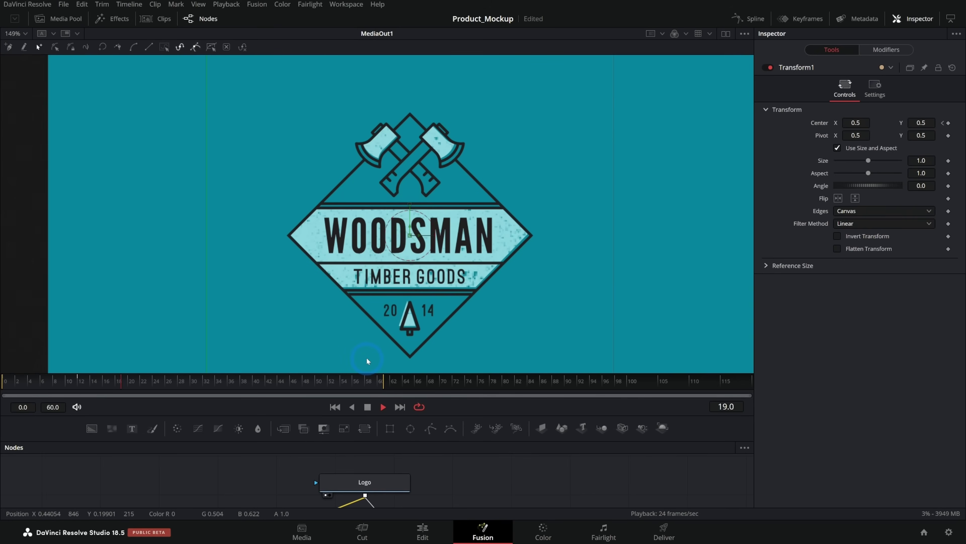
click(326, 372)
click(368, 406)
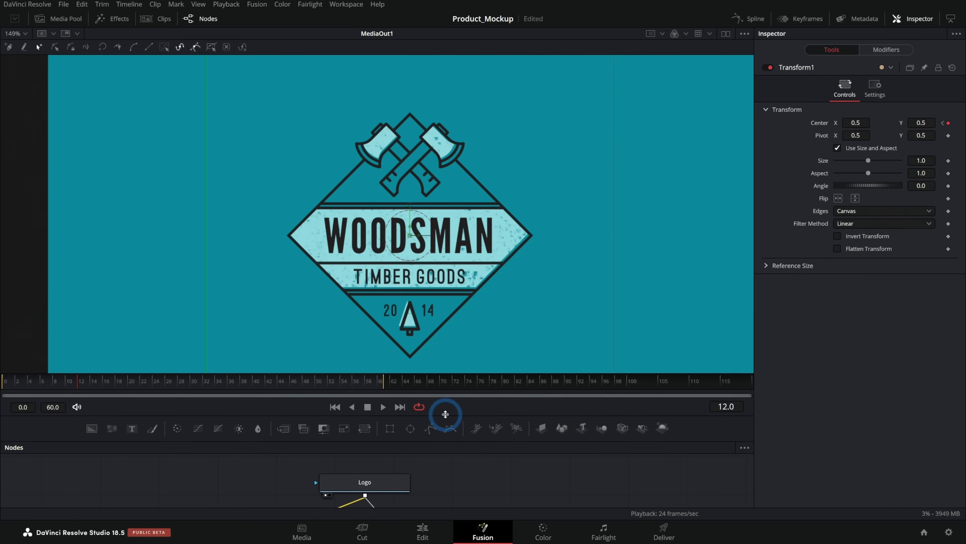
drag(445, 414, 449, 278)
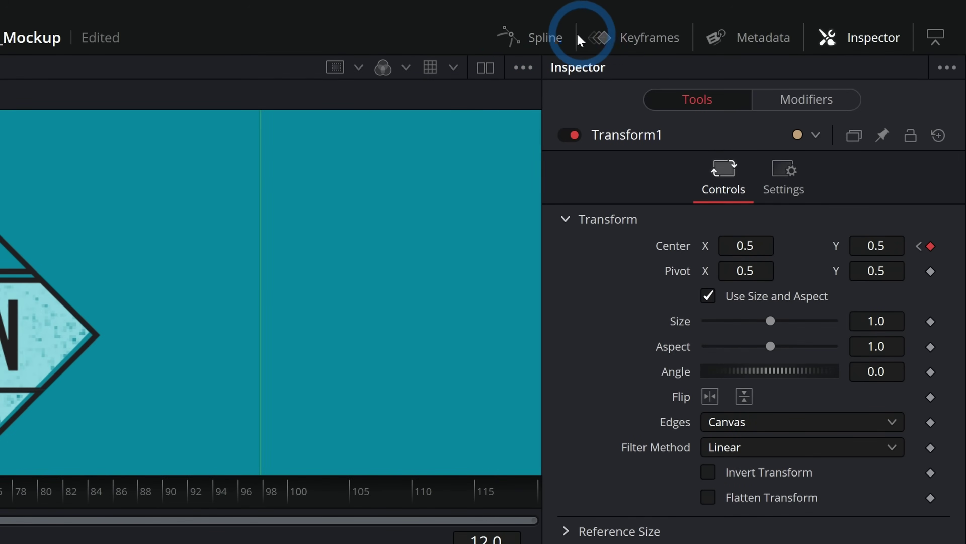
Step: Show Transform1's Displacement curve in the Spline editor and select its end keyframe
click(531, 44)
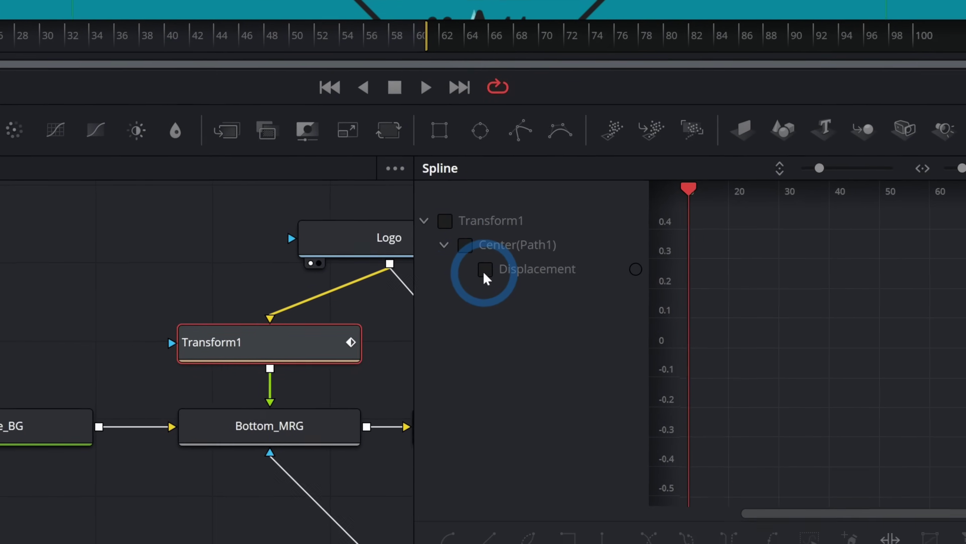
click(485, 271)
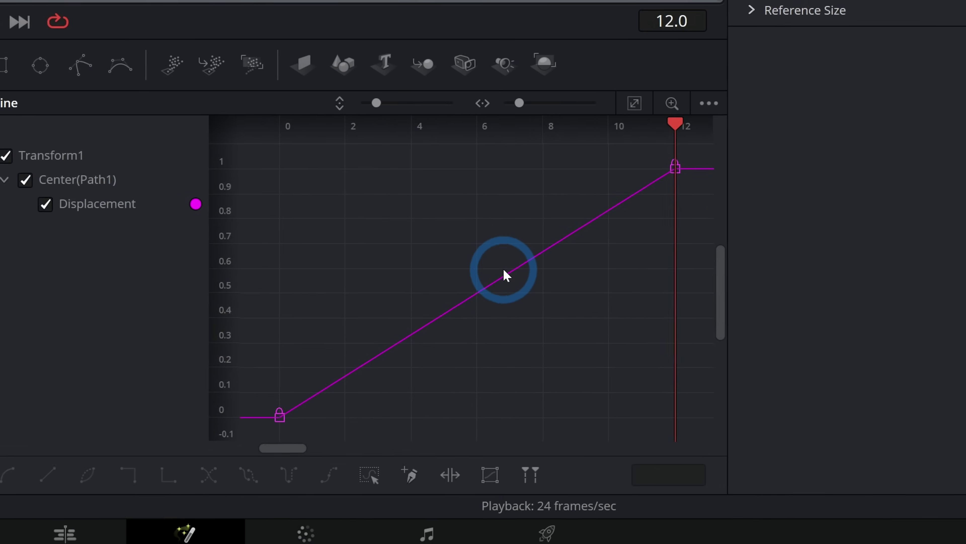
drag(696, 206, 629, 145)
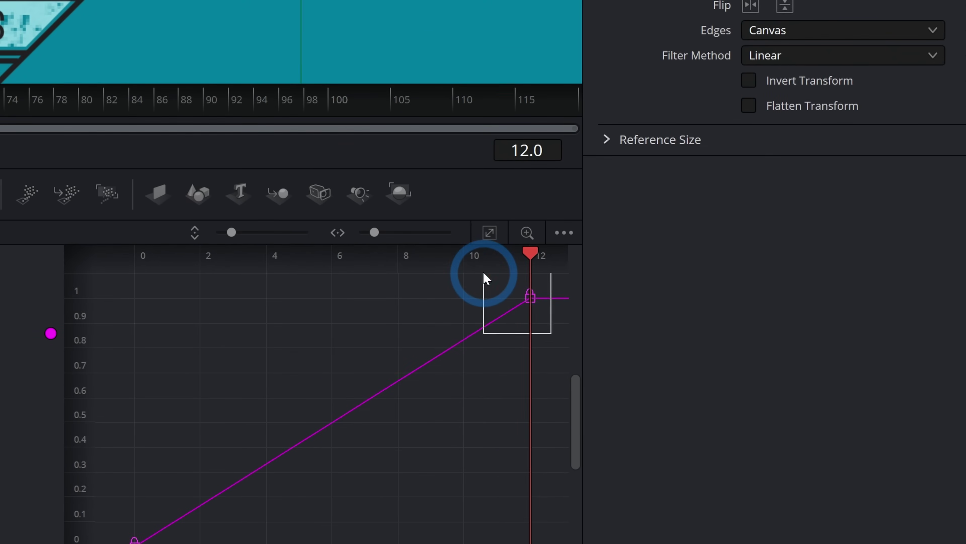
drag(484, 272, 484, 272)
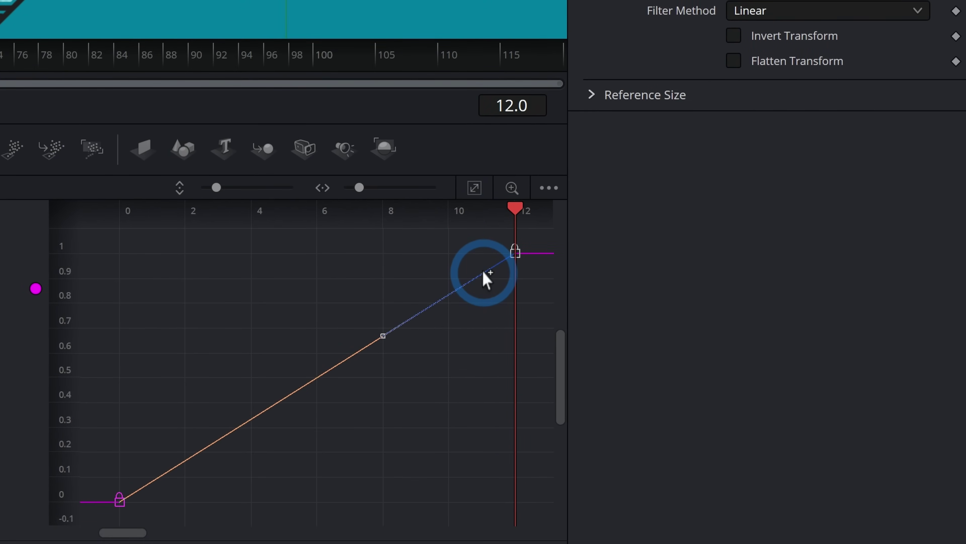
Step: Flatten the end keyframe's tangent so the slide eases smoothly into frame 12
drag(383, 336, 348, 250)
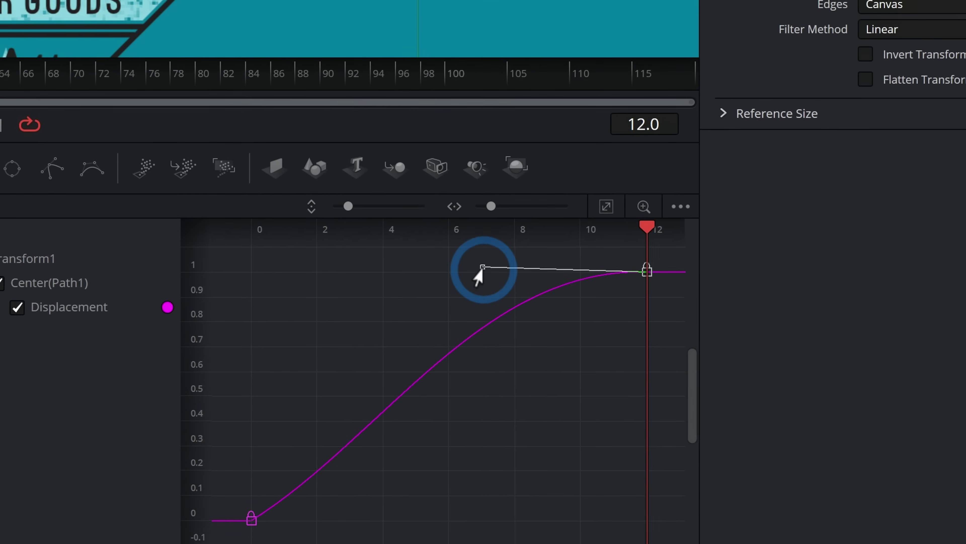
mouse_move(478, 277)
mouse_down()
mouse_move(552, 371)
mouse_move(501, 345)
mouse_move(462, 275)
mouse_up()
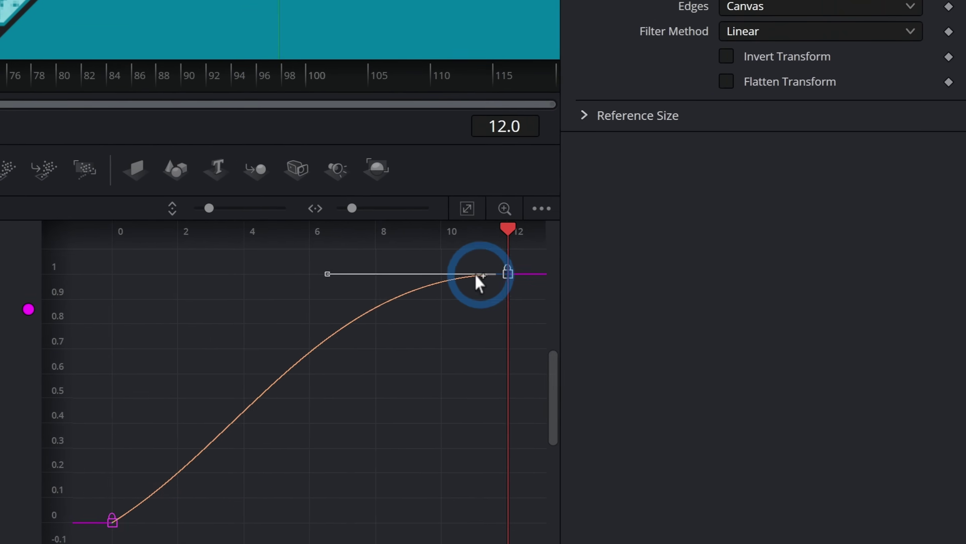
drag(479, 281, 375, 330)
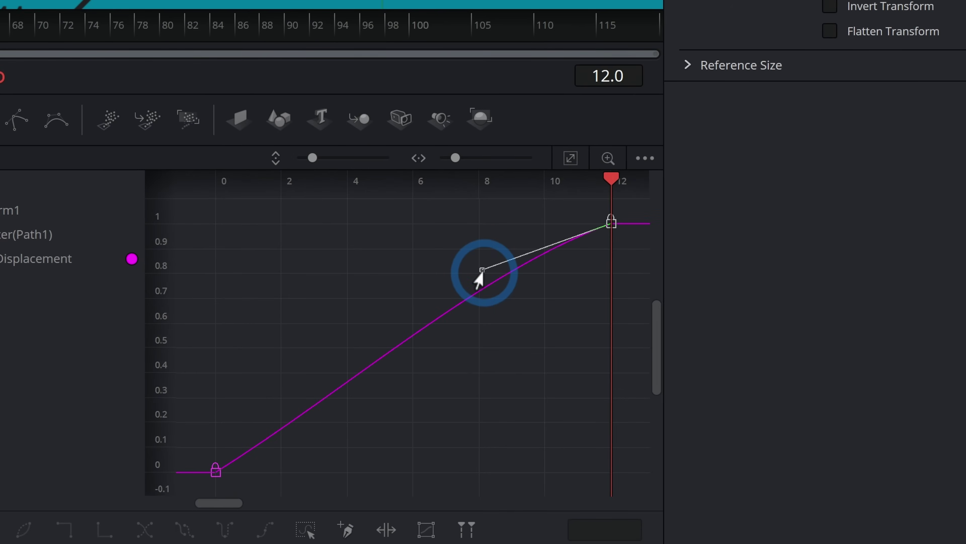
drag(478, 279, 402, 233)
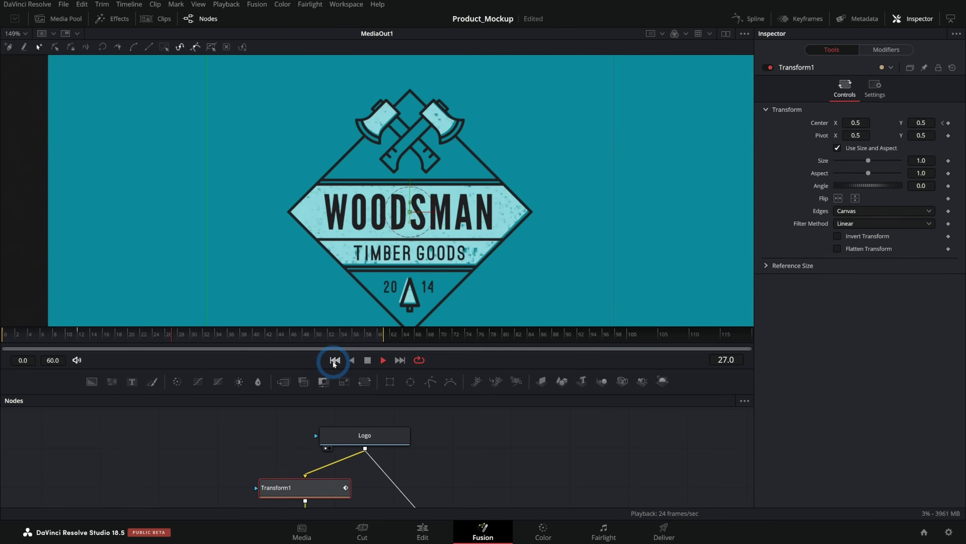
Step: Replay the eased split-slide animation from the start several times, then stop it
click(335, 360)
click(335, 360)
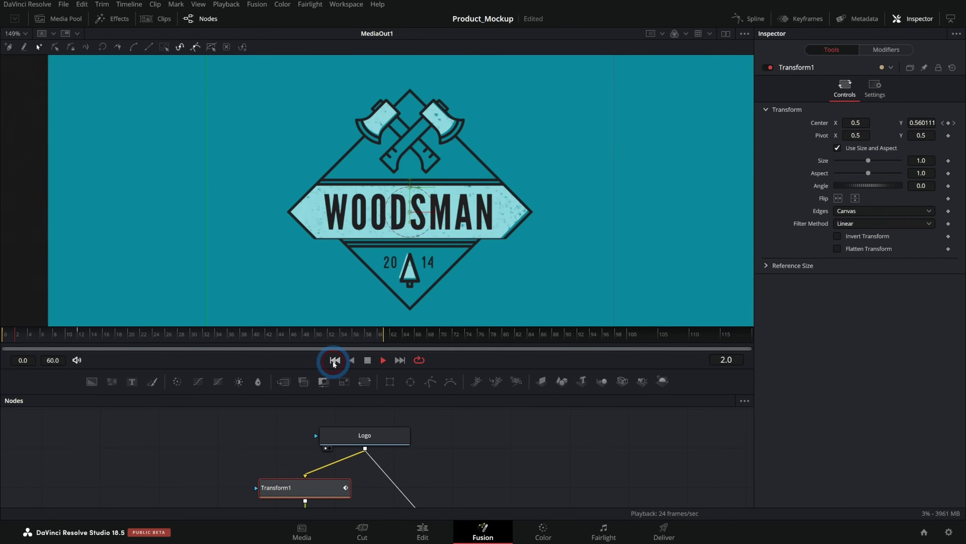
click(334, 361)
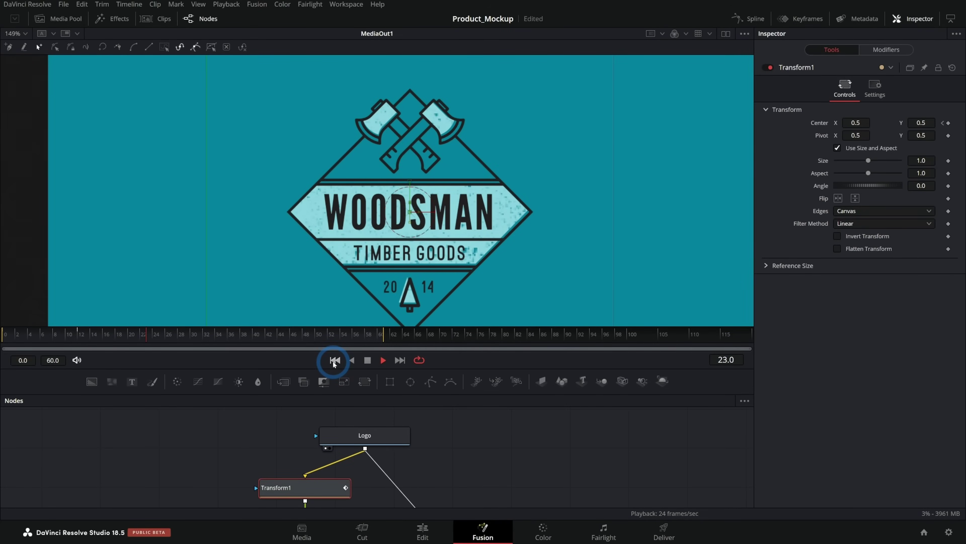
click(334, 360)
click(334, 360)
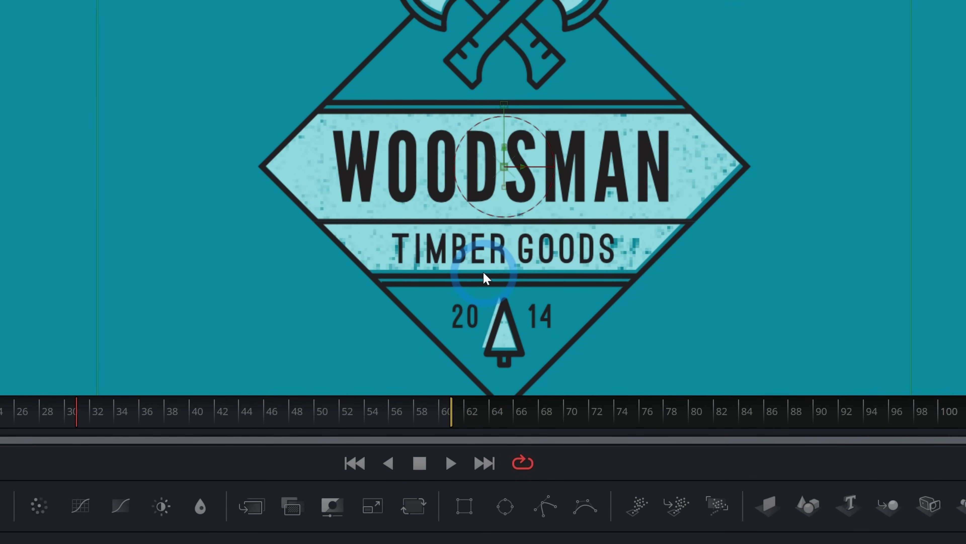
click(356, 465)
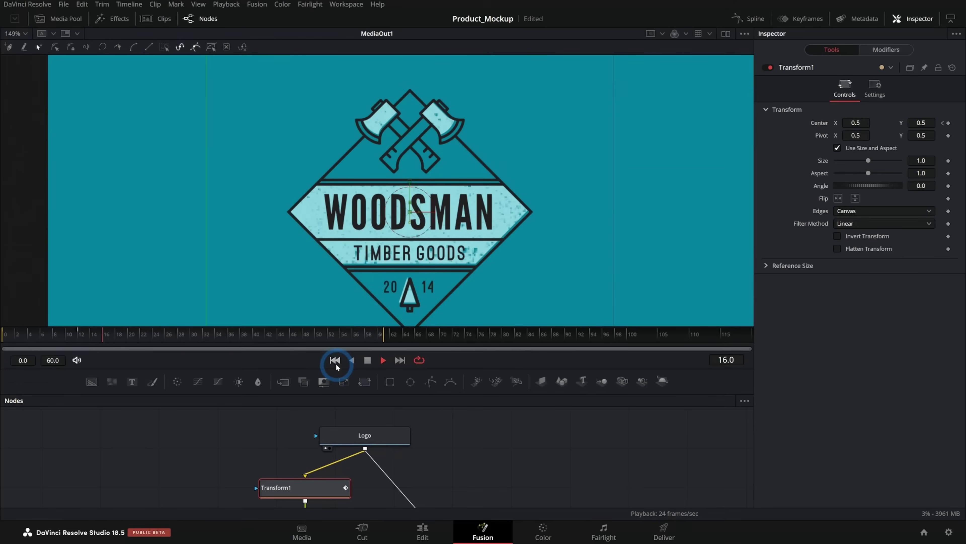
click(334, 360)
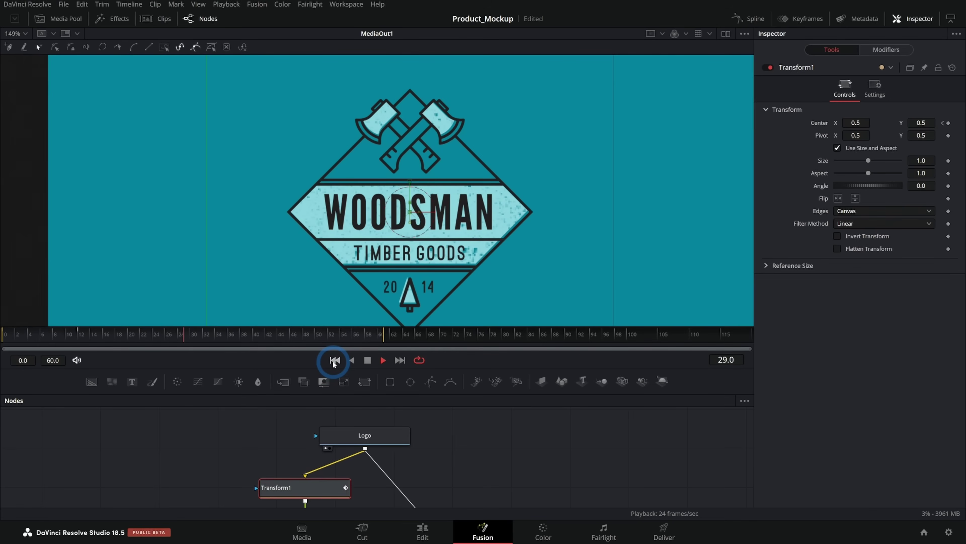
click(335, 360)
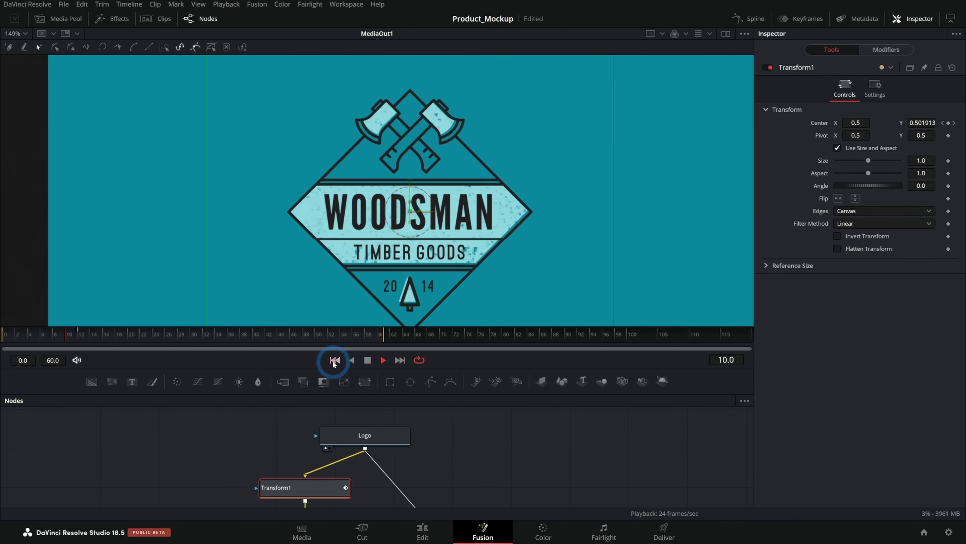
click(367, 360)
Step: Give the node graph more room below the viewer and set the playhead to frame 15
scroll(473, 285, down, 2)
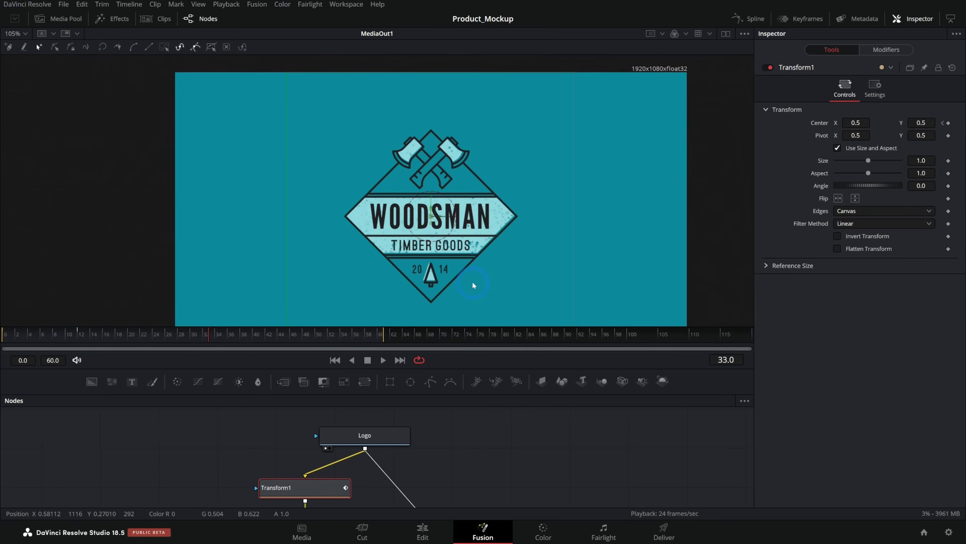
drag(482, 375, 482, 318)
drag(11, 331, 96, 302)
click(529, 185)
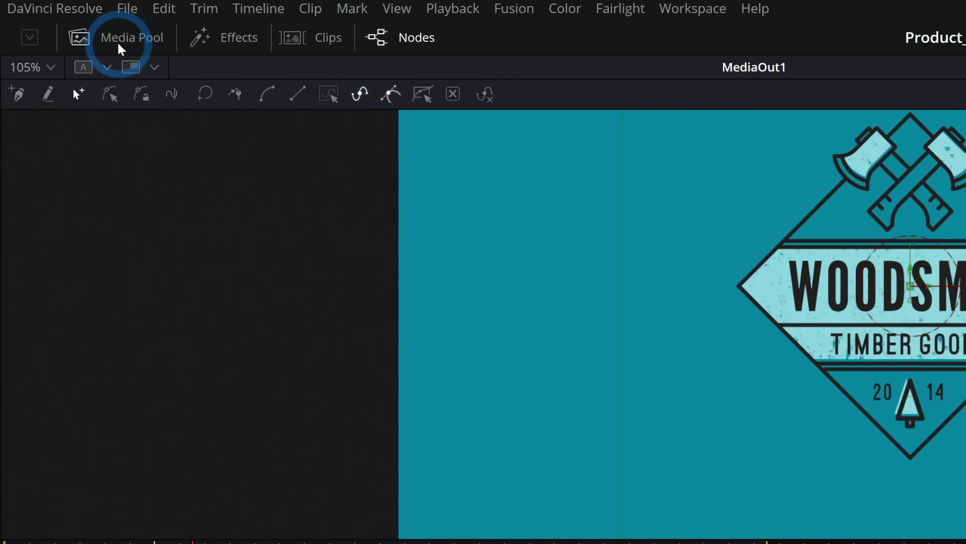
Step: Bring Grunge200111.jpg from the Media Pool into the node graph
click(59, 24)
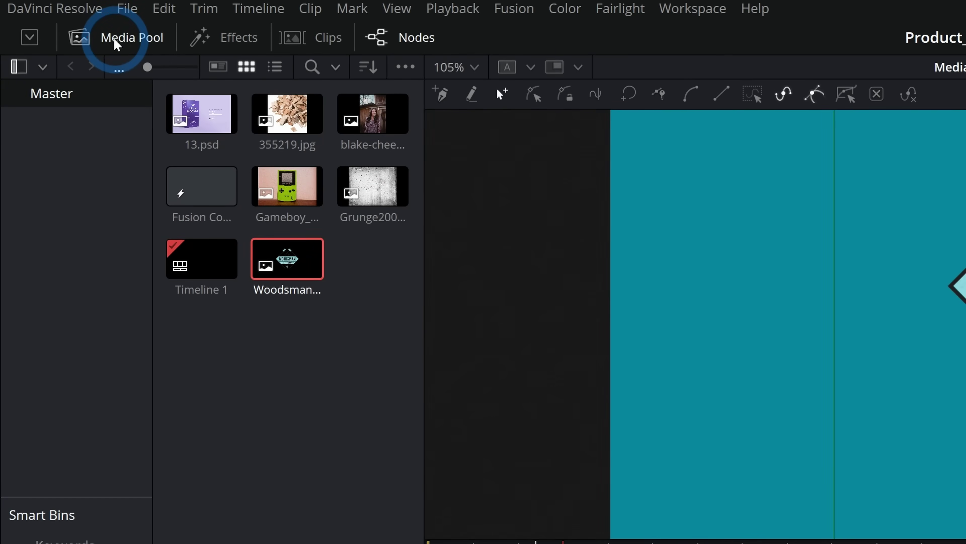
click(322, 272)
click(379, 190)
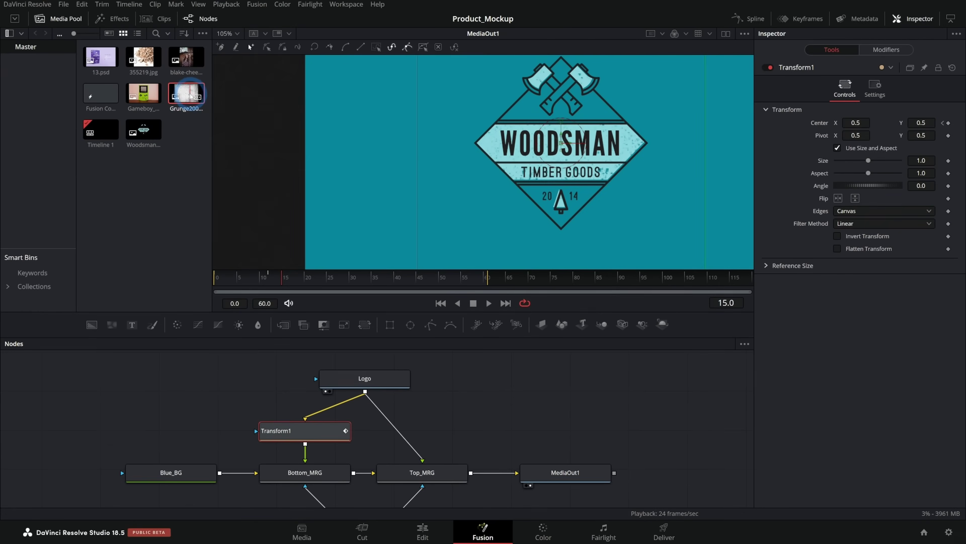
drag(183, 98, 202, 404)
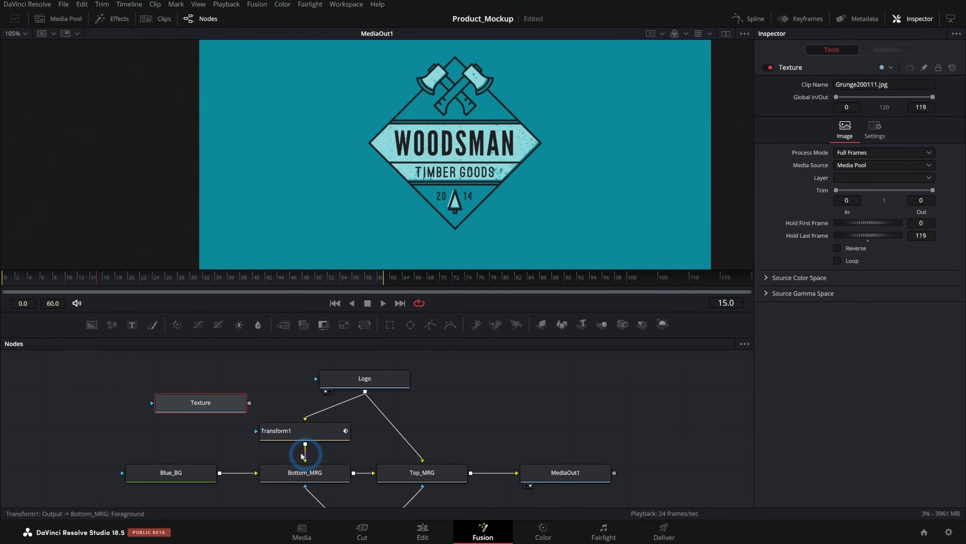
Step: Merge the texture over Blue_BG and scale it to Size 1.32 through an inserted Transform
click(205, 425)
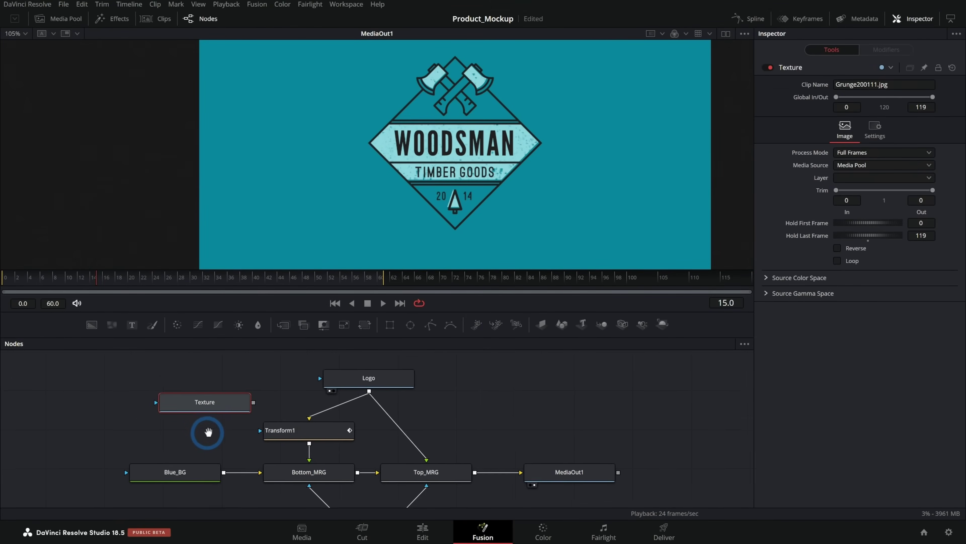
drag(331, 389, 218, 458)
drag(251, 383, 270, 376)
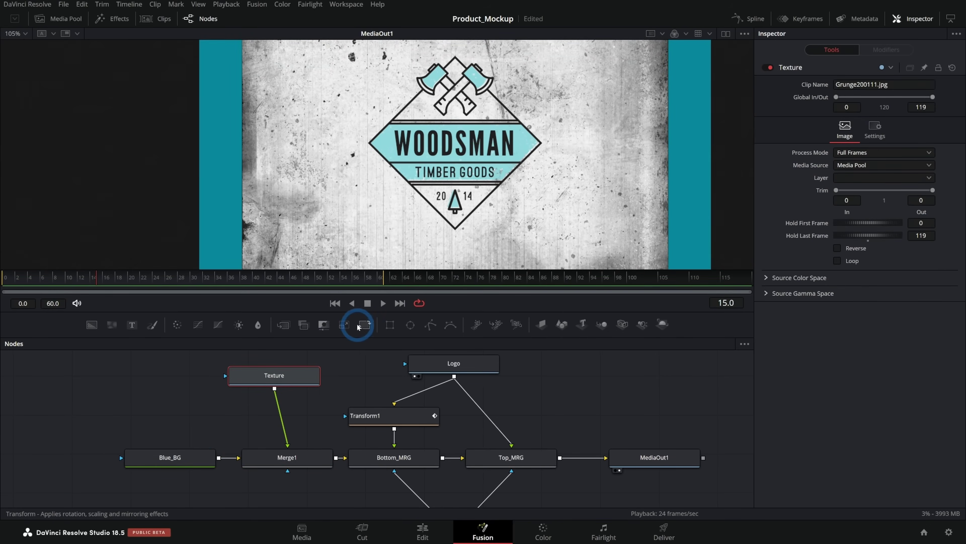
drag(365, 325, 300, 420)
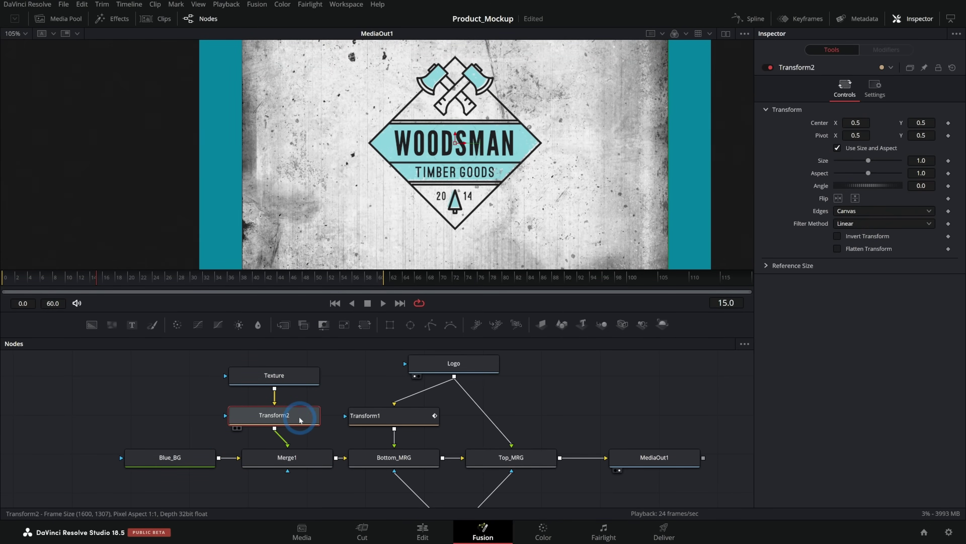
drag(866, 162, 870, 164)
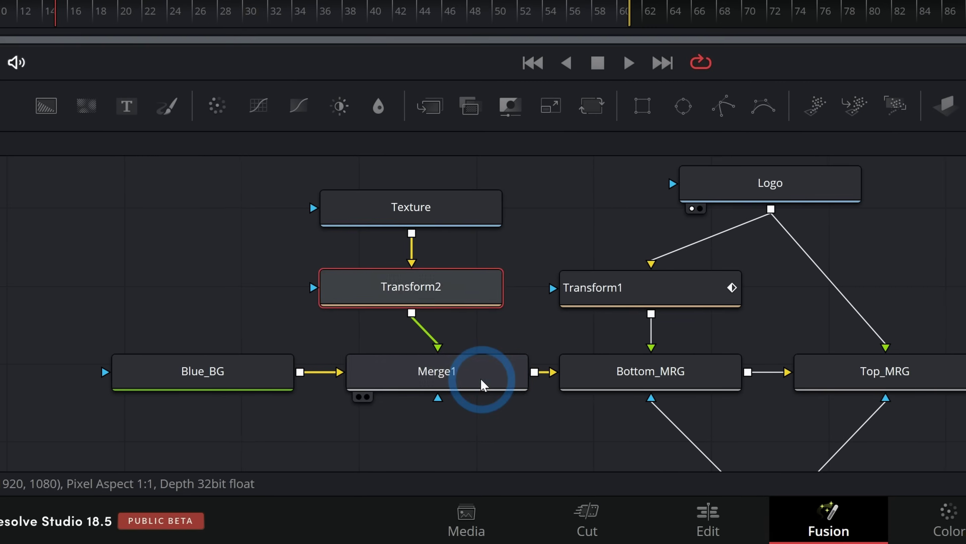
Step: Set Merge1's Apply Mode to Multiply with Blend 0.559, then play to preview
click(310, 462)
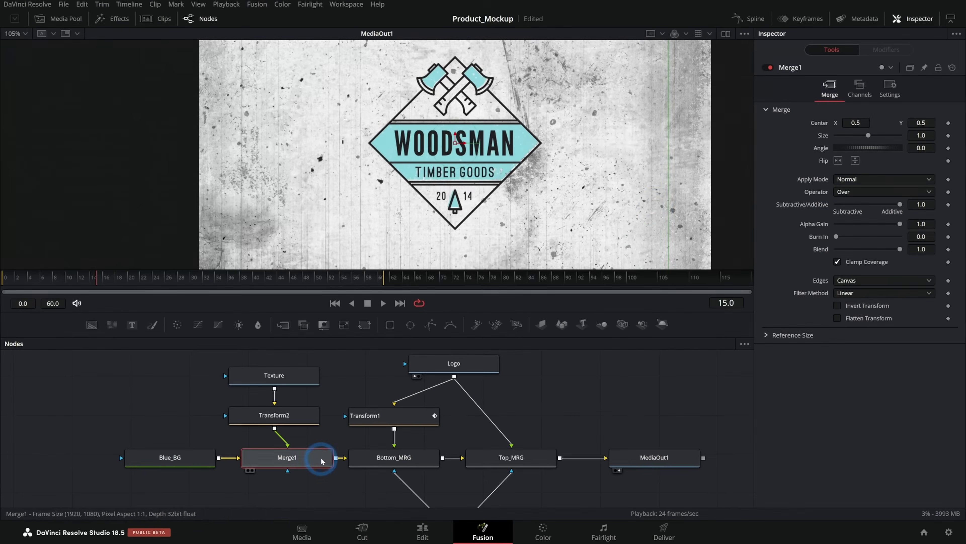
click(836, 211)
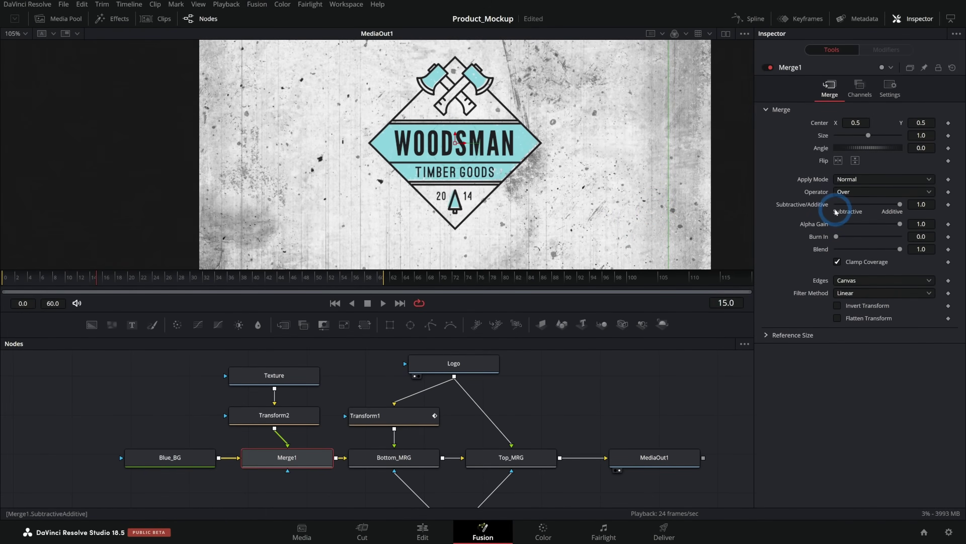
click(857, 180)
click(858, 239)
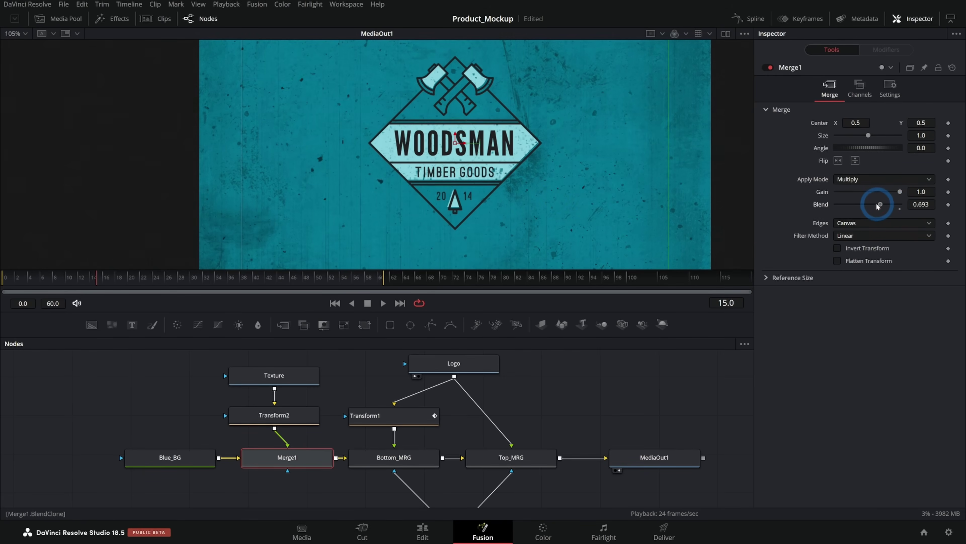
mouse_move(878, 206)
mouse_down()
mouse_move(793, 204)
mouse_move(864, 203)
mouse_up()
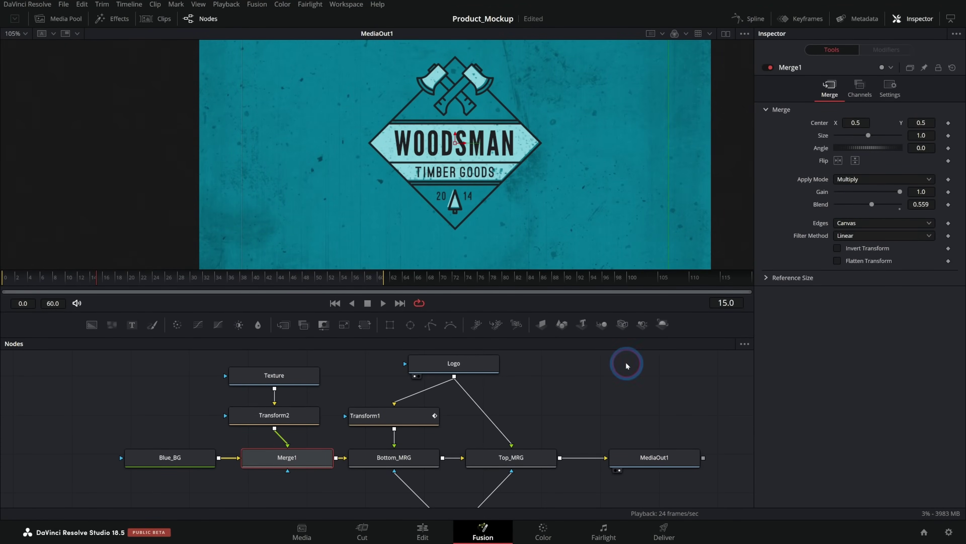
click(521, 154)
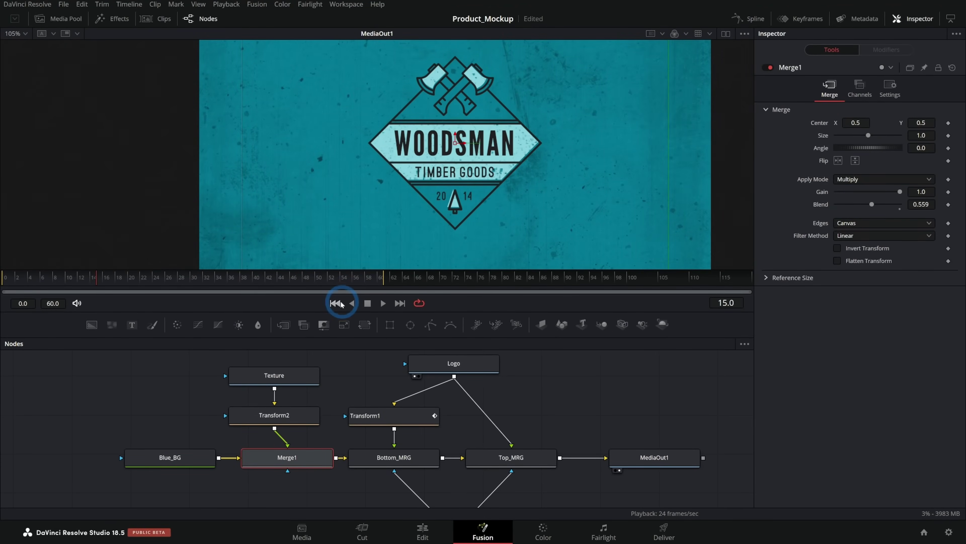
click(383, 303)
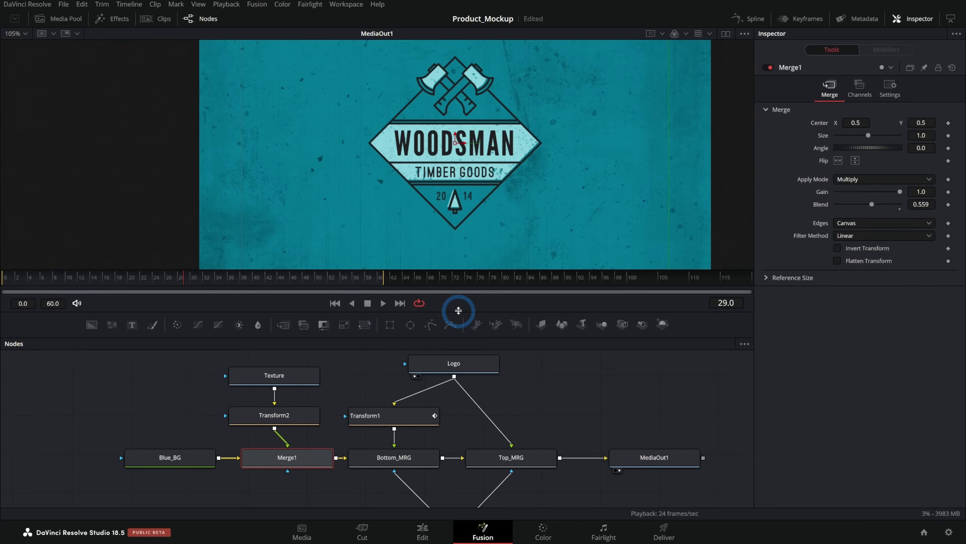
Step: Insert a Transform node between Top_MRG and MediaOut1
drag(458, 310, 458, 364)
drag(134, 330, 2, 343)
drag(577, 471, 341, 421)
click(302, 460)
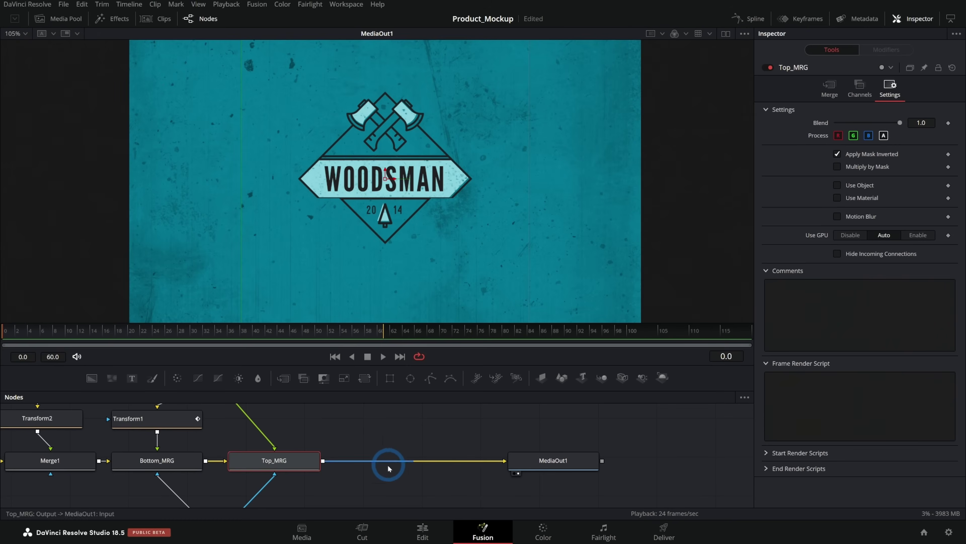
drag(366, 378, 420, 459)
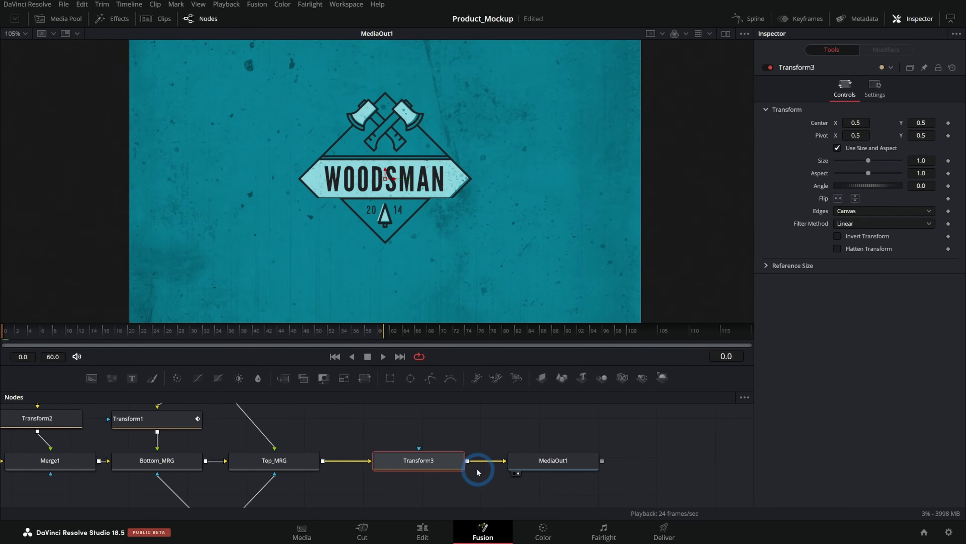
Step: Try a larger Size on Transform3, reset it to 1.0, and scrub forward to check
drag(869, 164, 872, 173)
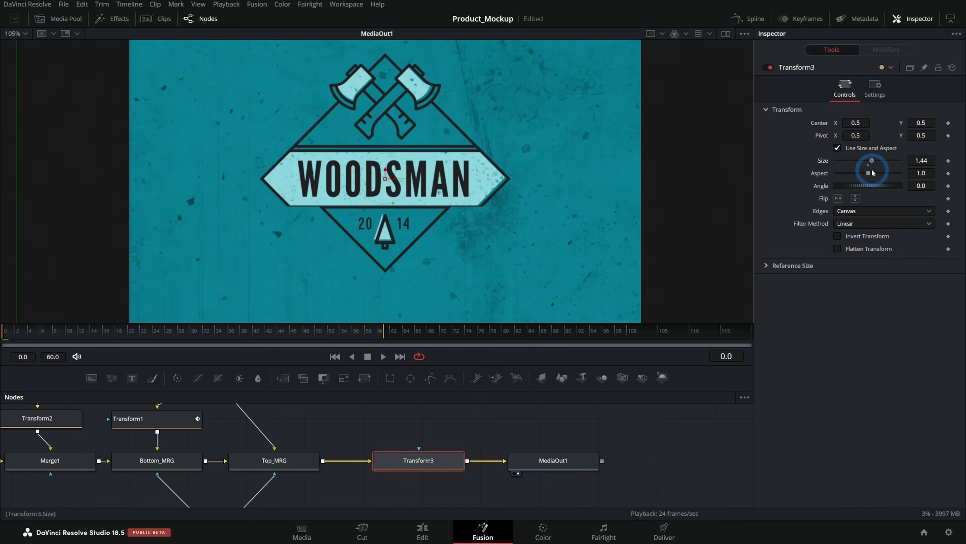
double_click(831, 169)
mouse_move(26, 335)
mouse_down()
mouse_move(91, 339)
mouse_move(40, 335)
mouse_up()
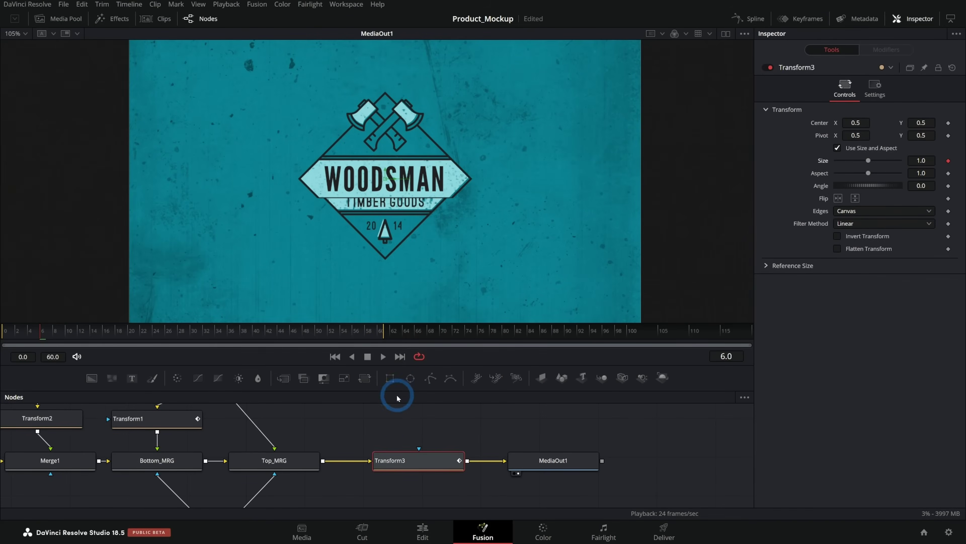
Step: At frame 0, set Transform3 Size to 1.19 and play back the zoom-out
drag(34, 334, 2, 337)
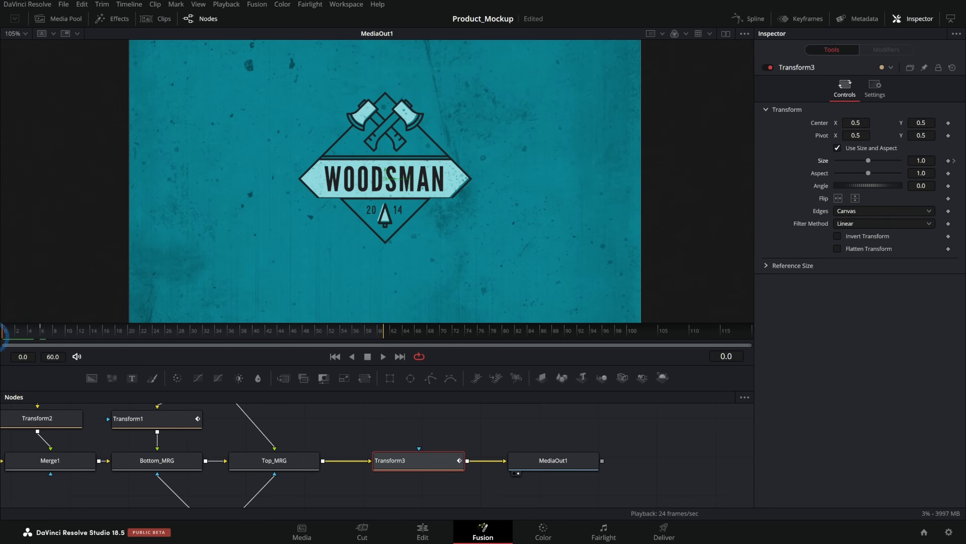
drag(869, 162, 873, 162)
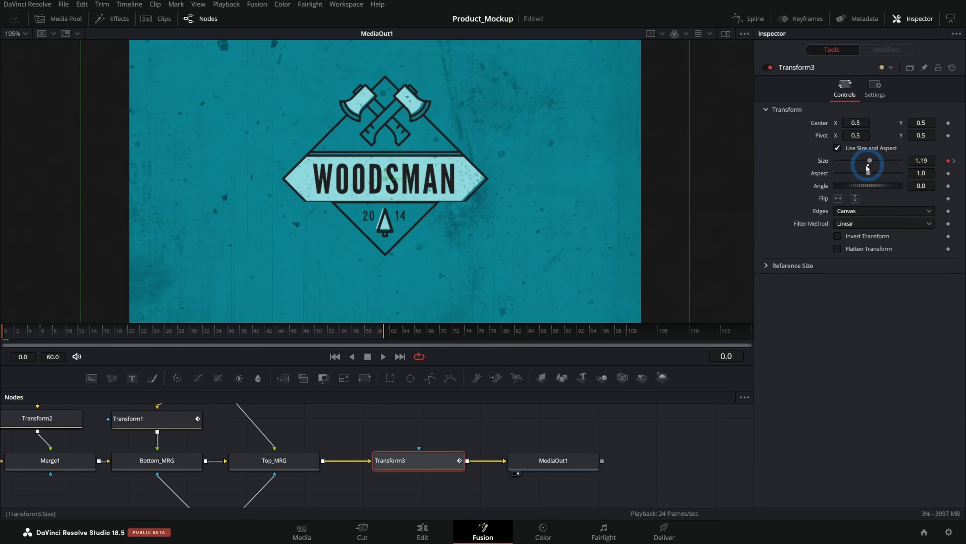
click(382, 357)
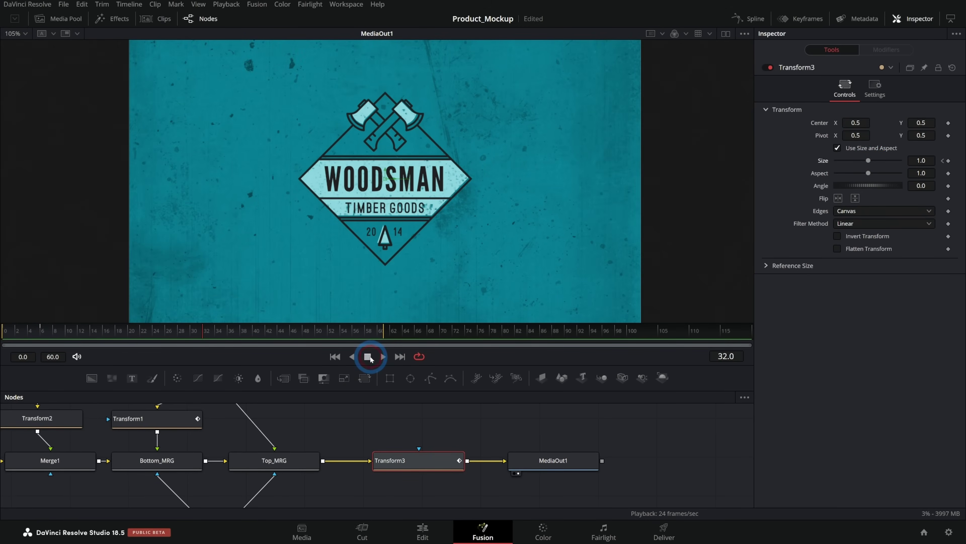
Step: Retime and ease the Size keyframe in the Spline editor, then replay to check
click(66, 340)
drag(686, 447, 590, 432)
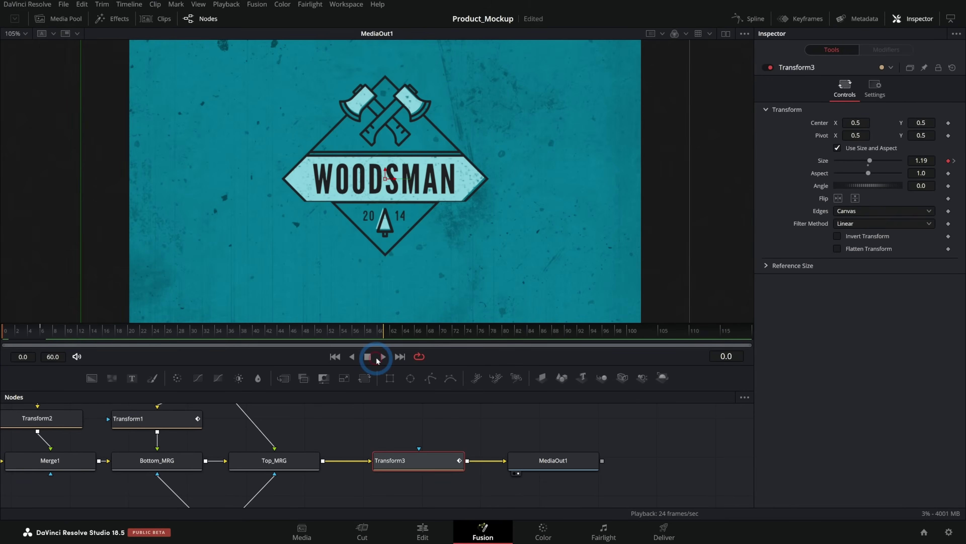
click(379, 356)
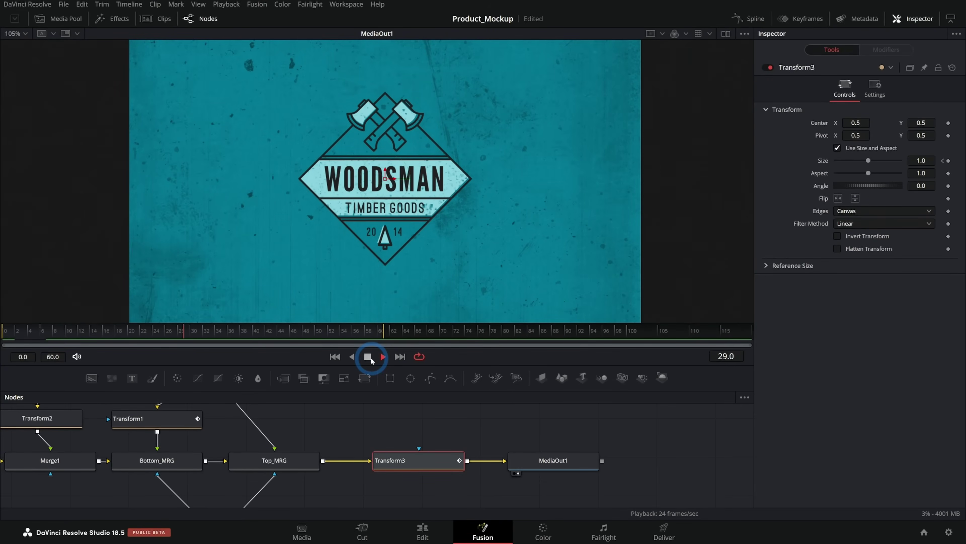
click(546, 452)
click(360, 361)
click(386, 358)
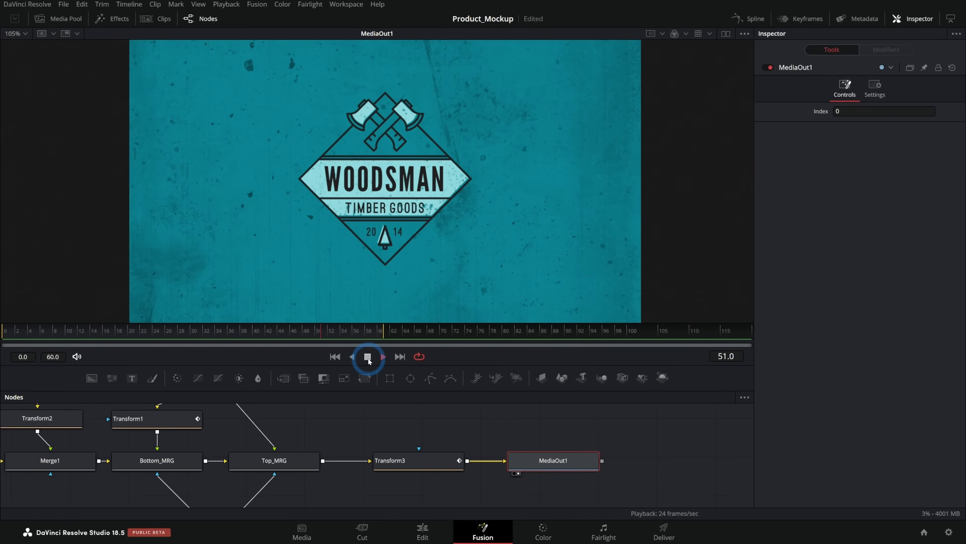
key(space)
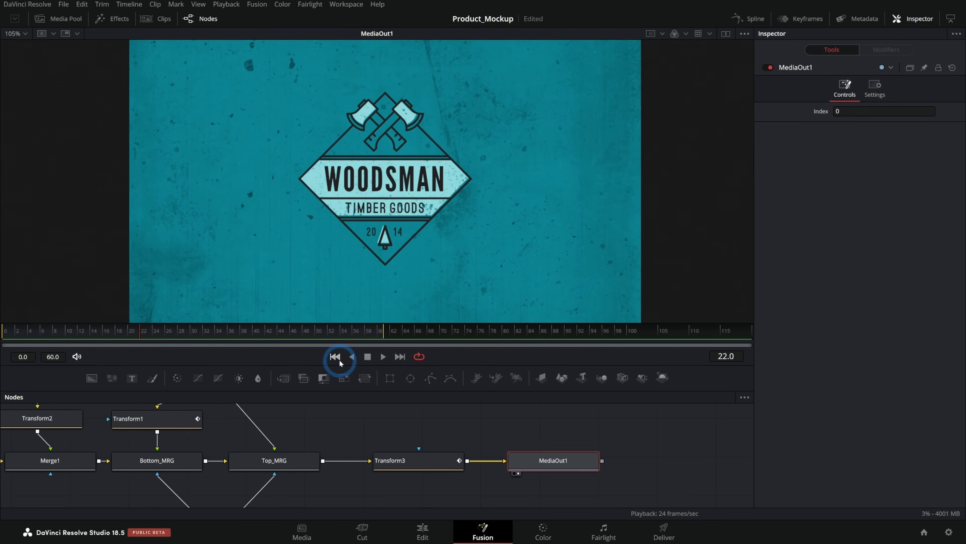
click(367, 356)
click(382, 356)
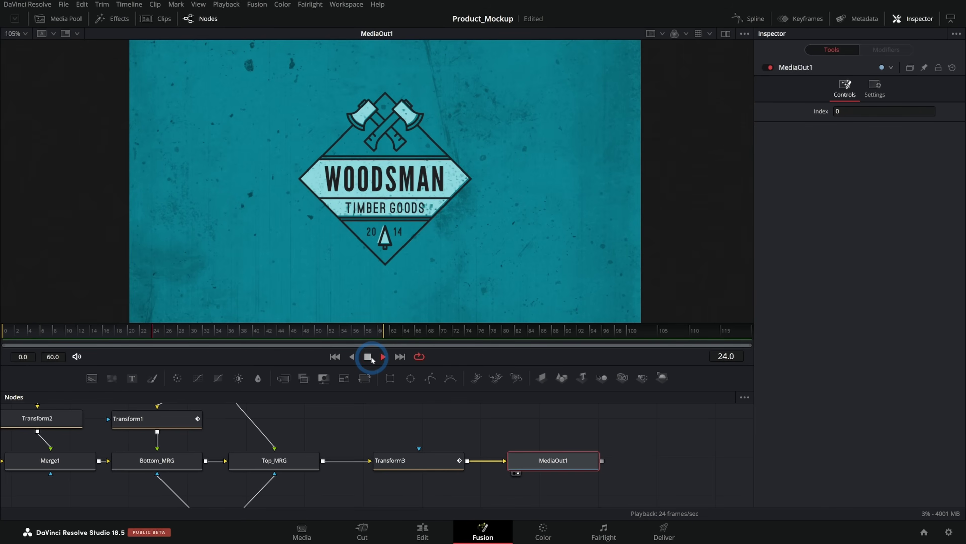